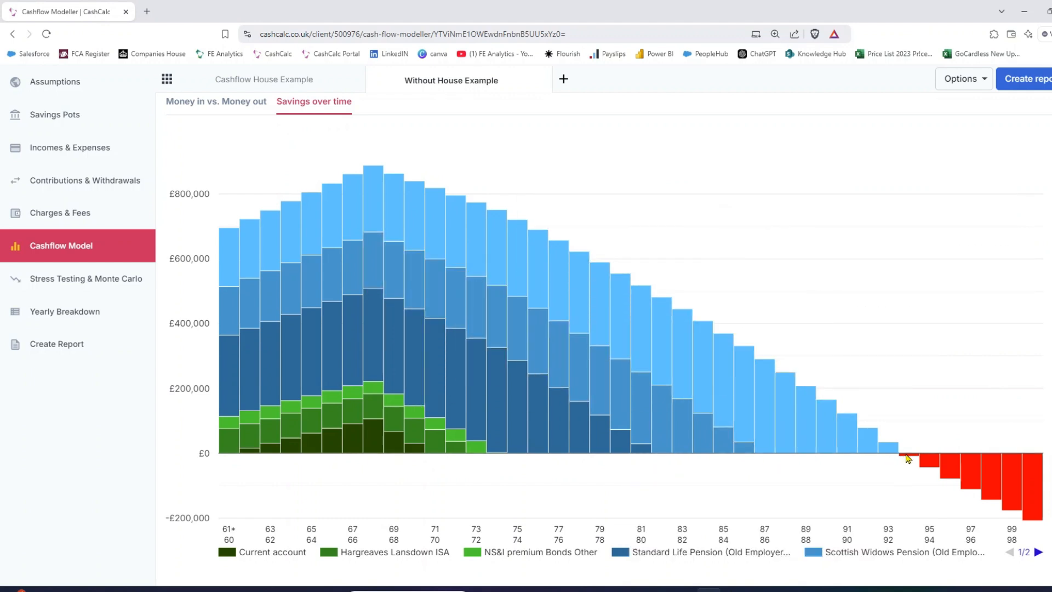
Step: Switch to the Cashflow House Example forecast and examine its savings over time chart
mouse_move(908, 463)
left_click(259, 82)
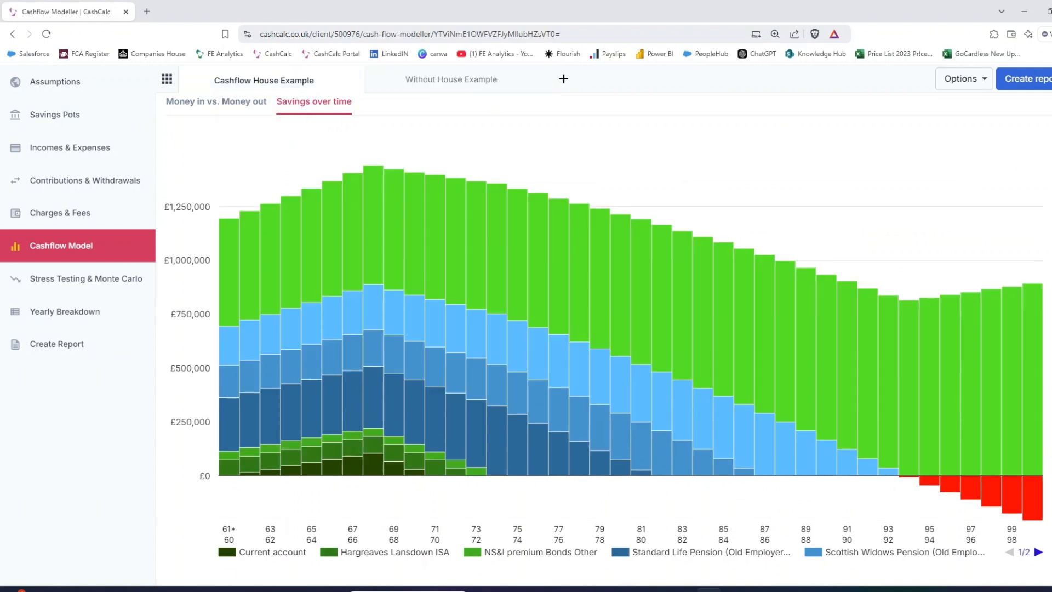
scroll(603, 323, "down", 1)
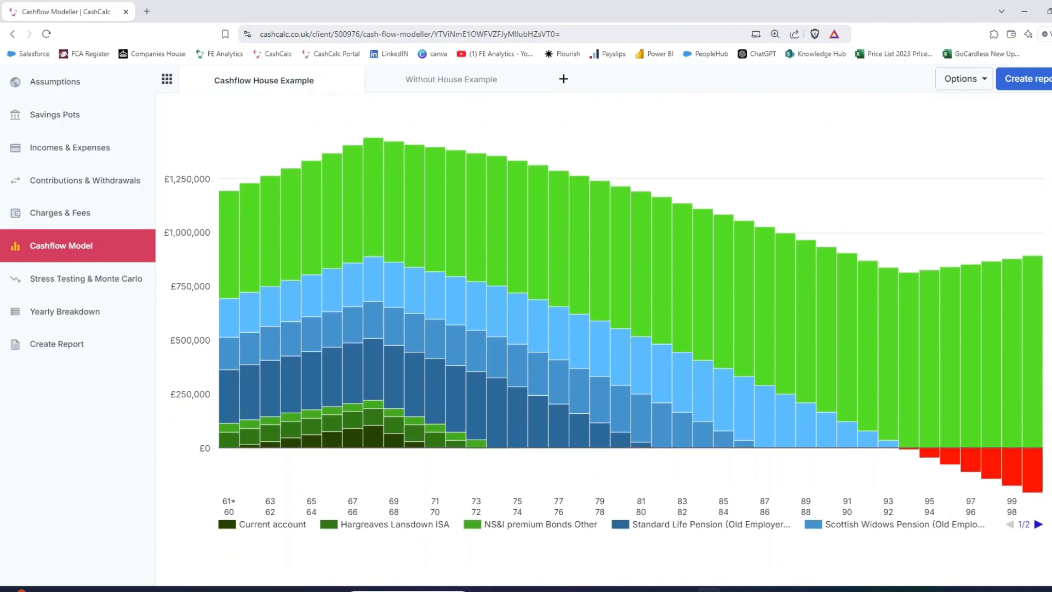
mouse_move(234, 242)
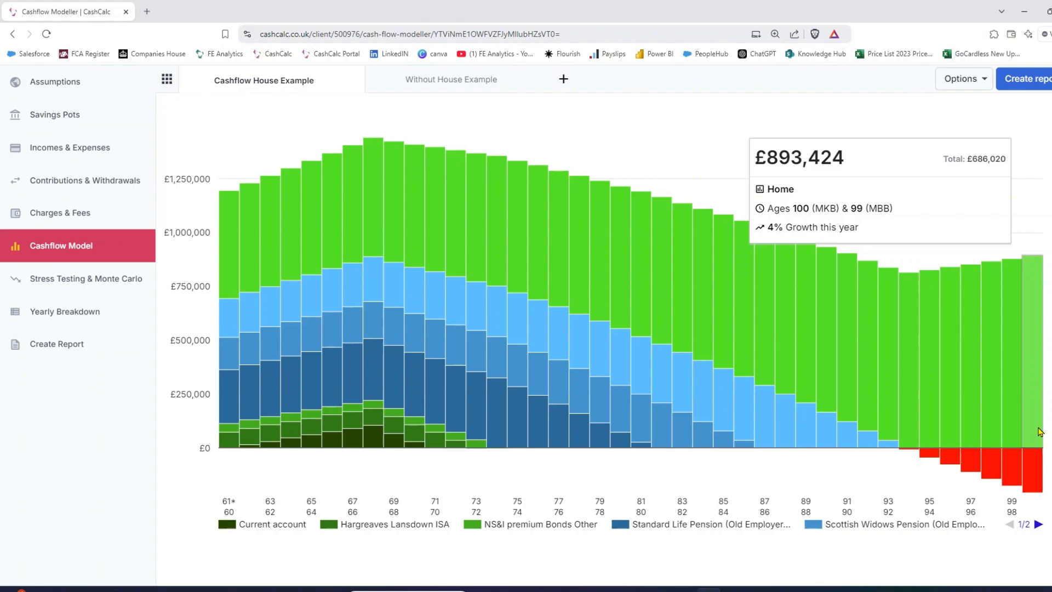
Step: Begin adding a new savings pot with a linear investment return rate of 4%
left_click(54, 128)
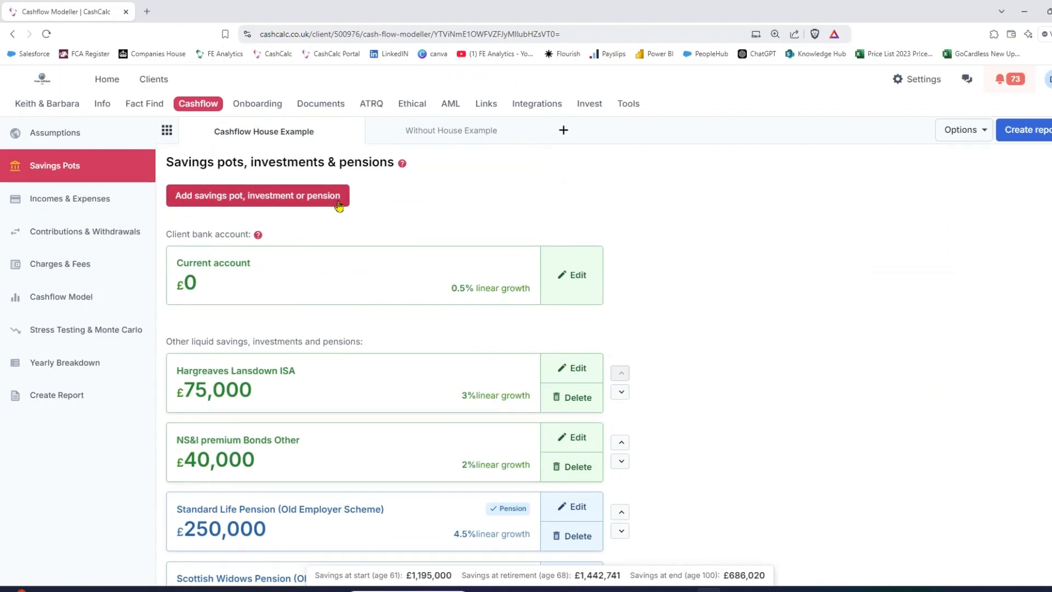
left_click(225, 202)
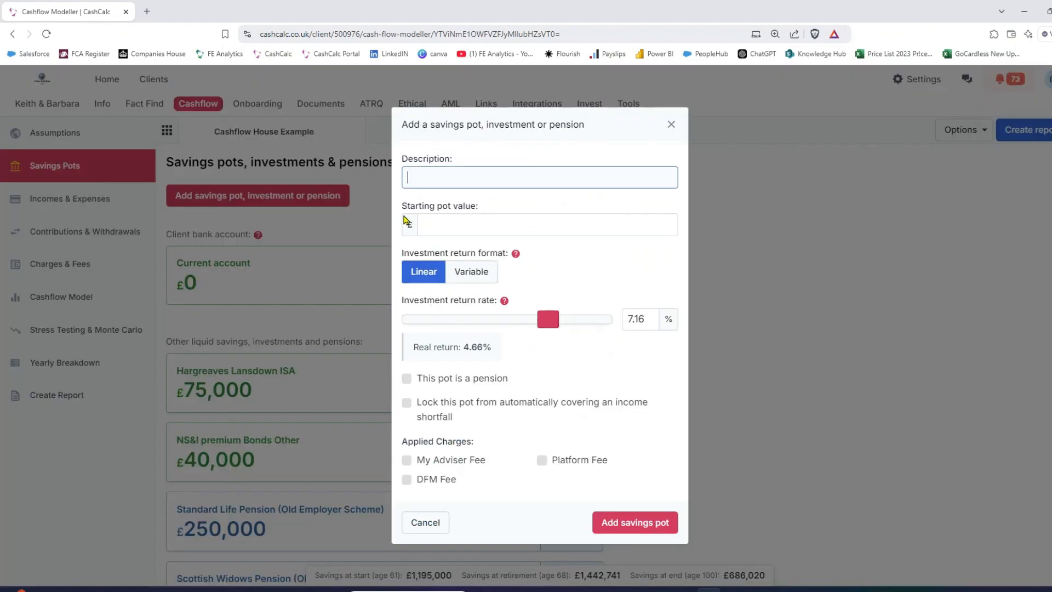
left_click(432, 222)
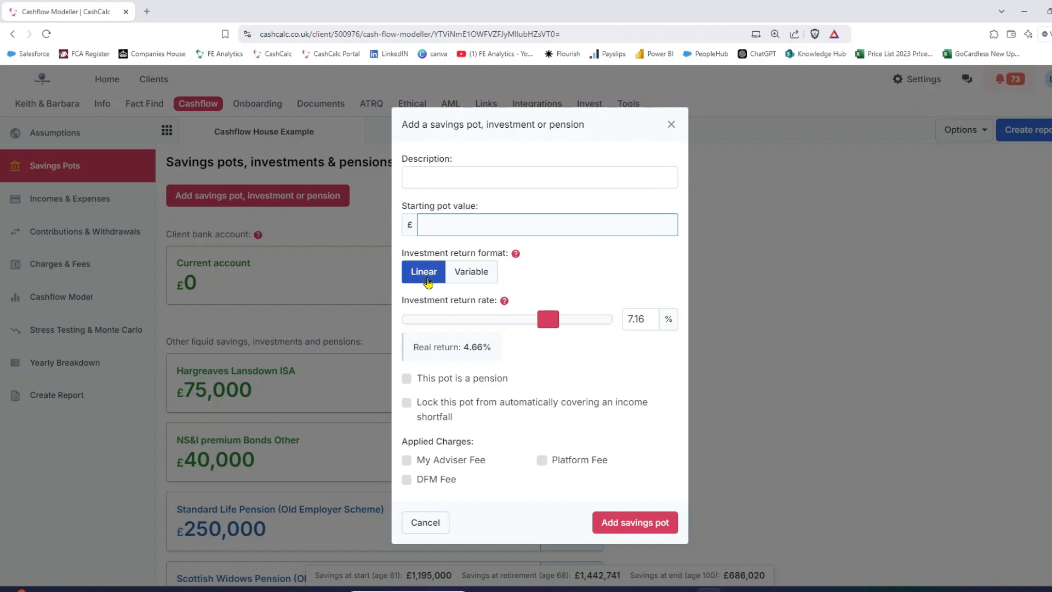
double_click(639, 320)
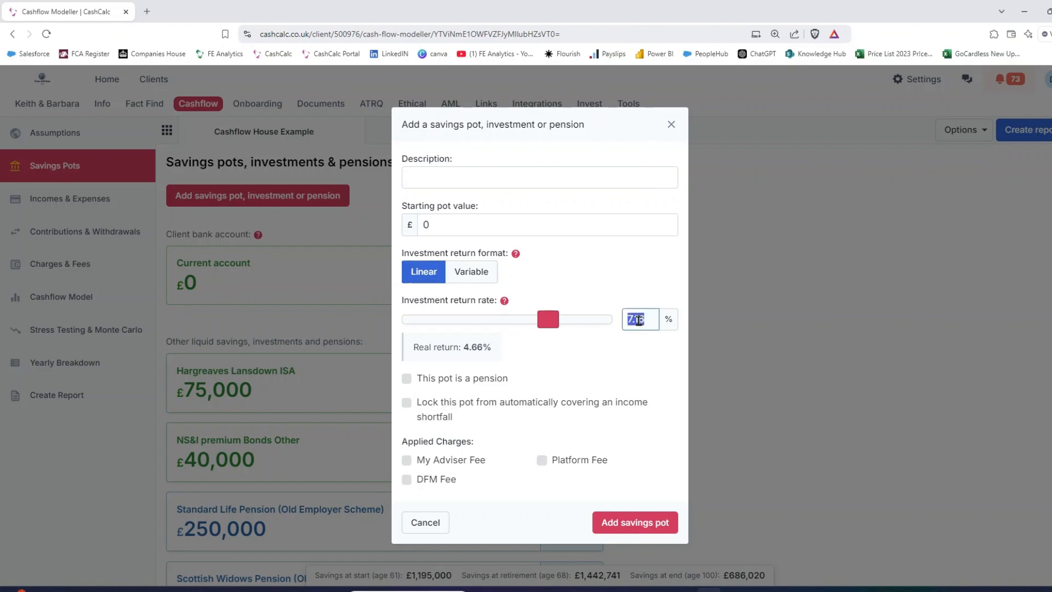
type("4")
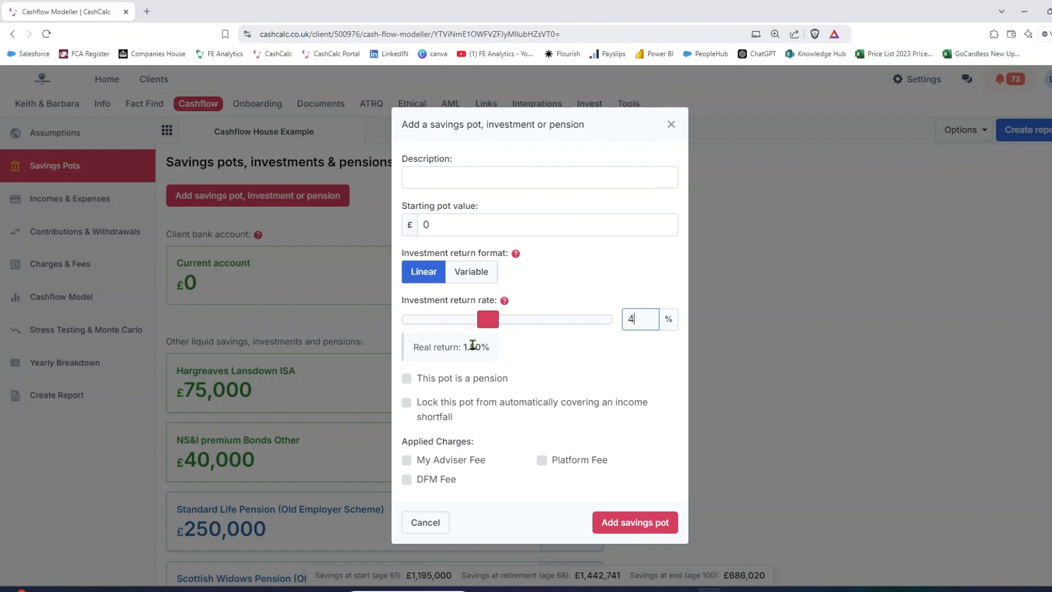
Step: Set the new pot's return rate to 2.5%, lock it from covering an income shortfall, and discard the pot
double_click(629, 321)
type("2.5")
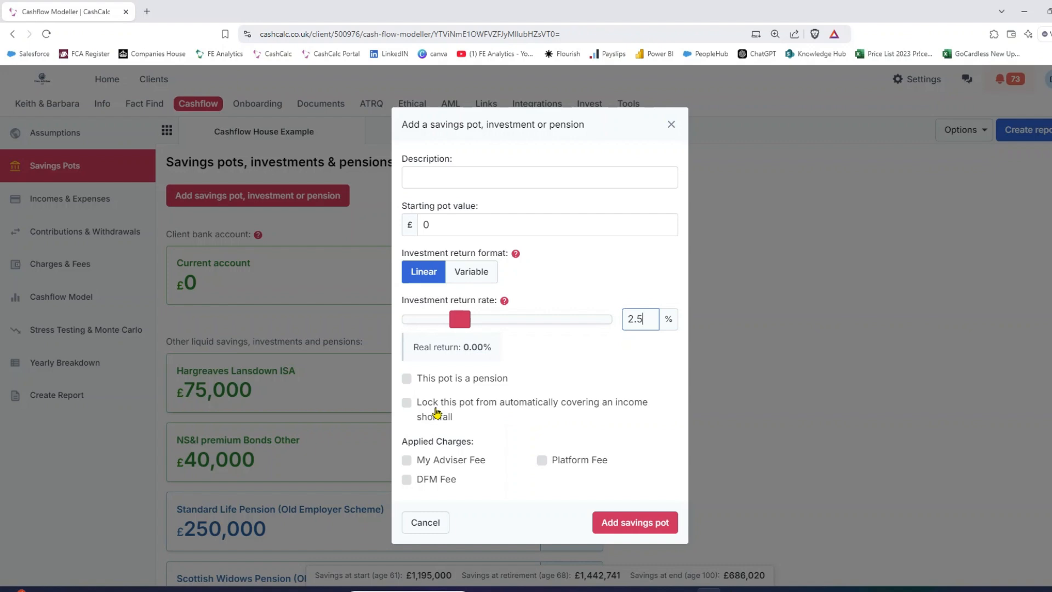
left_click(406, 402)
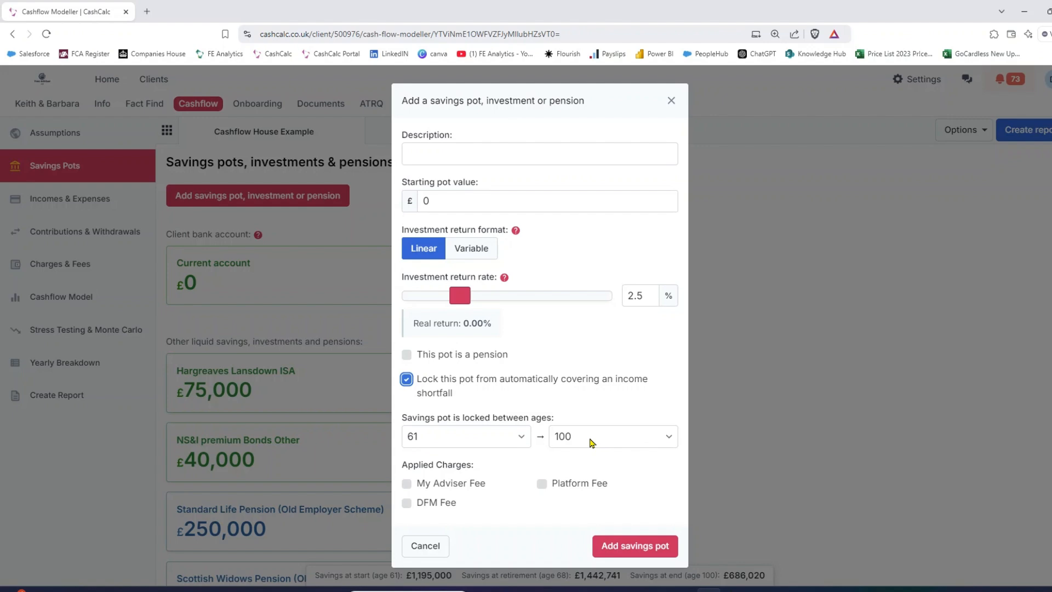
left_click(671, 101)
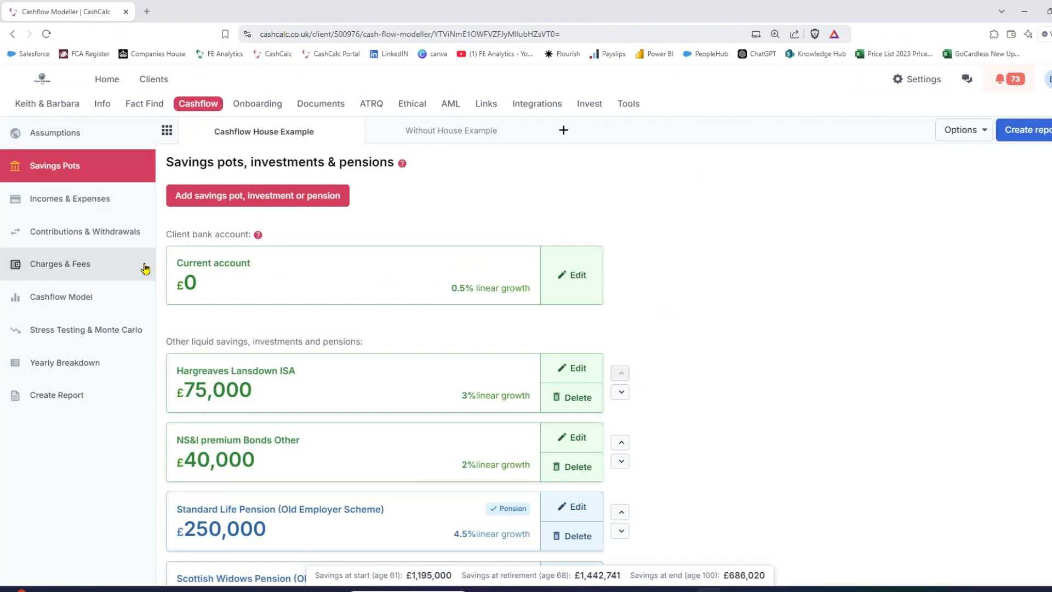
Step: Review the Cashflow Model chart, and rank the Home pot first among the savings pots, above the Hargreaves Lansdown ISA
left_click(76, 310)
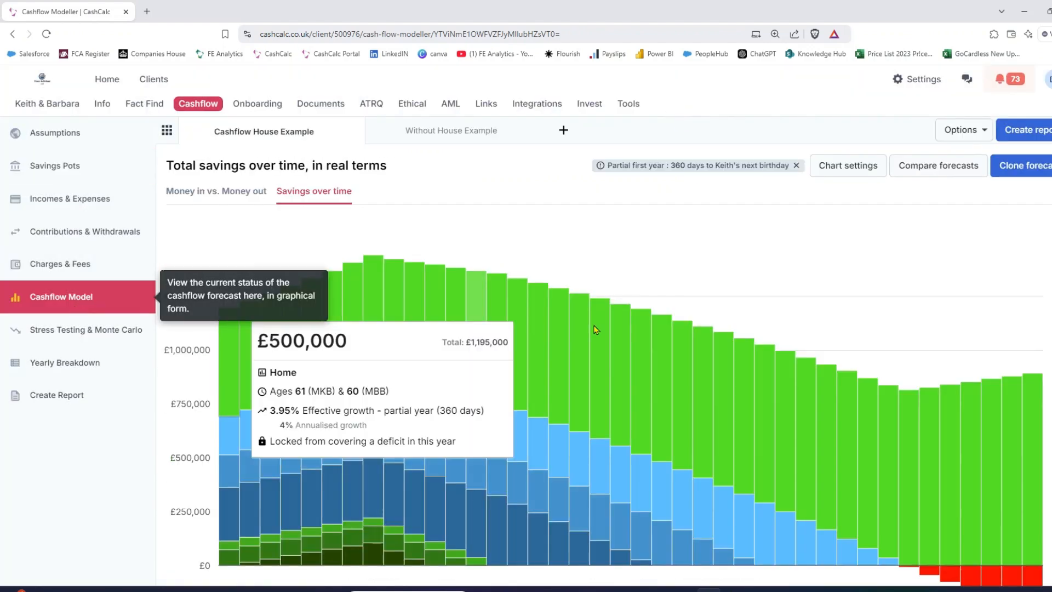
scroll(767, 356, "down", 2)
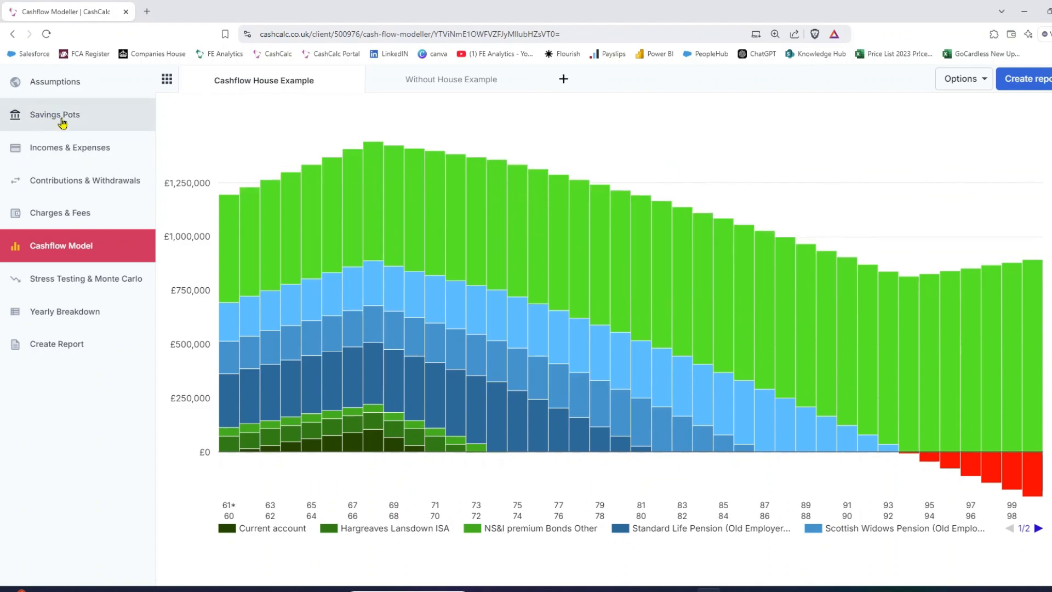
left_click(62, 122)
scroll(662, 301, "down", 2)
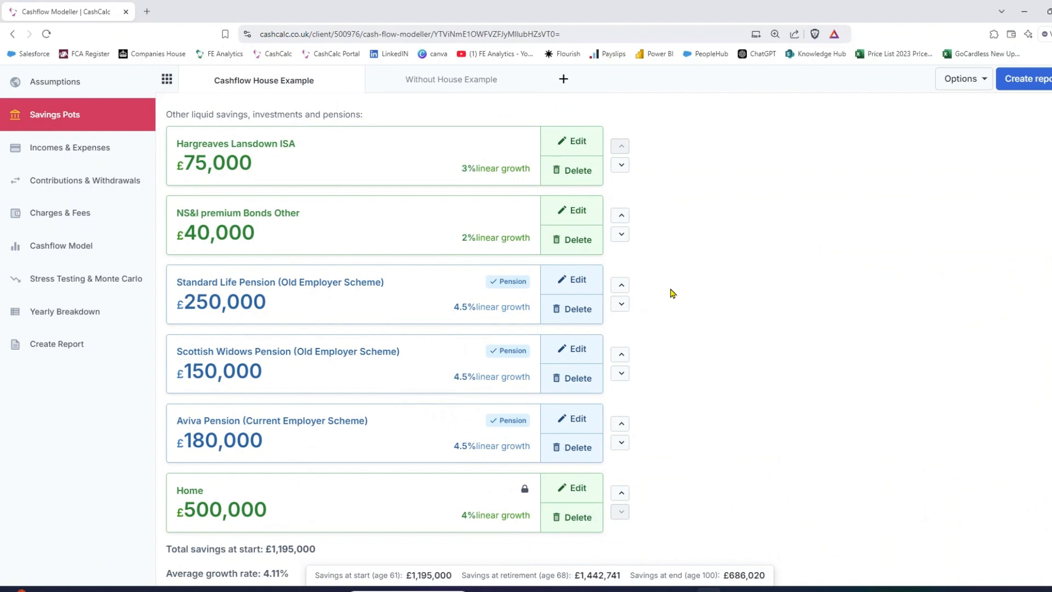
left_click_drag(328, 504, 389, 155)
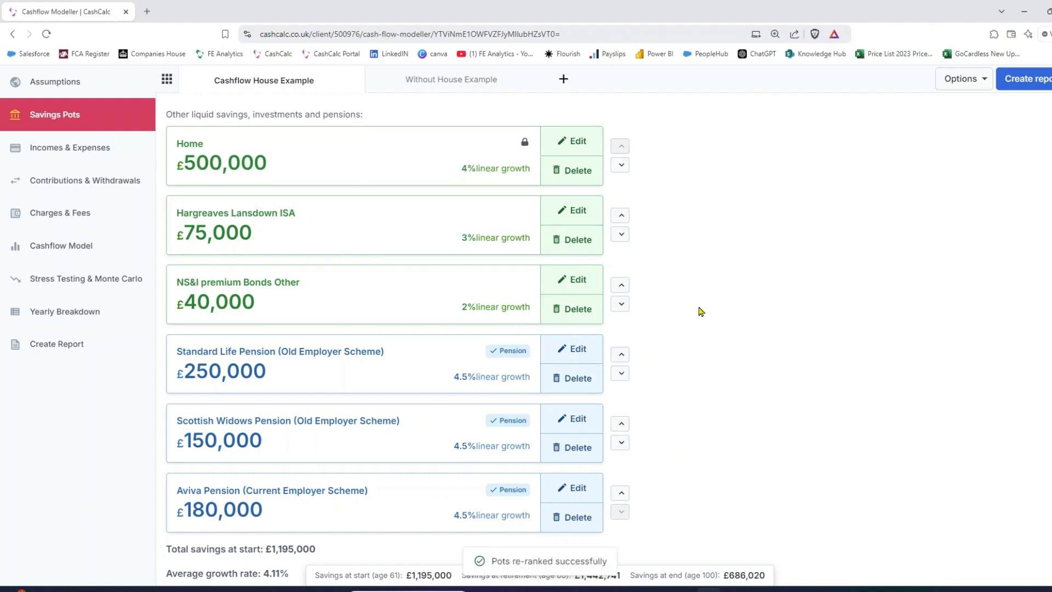
Step: Browse the planning tools and open the Mortgage & Equity Release Calculator
scroll(701, 312, "up", 4)
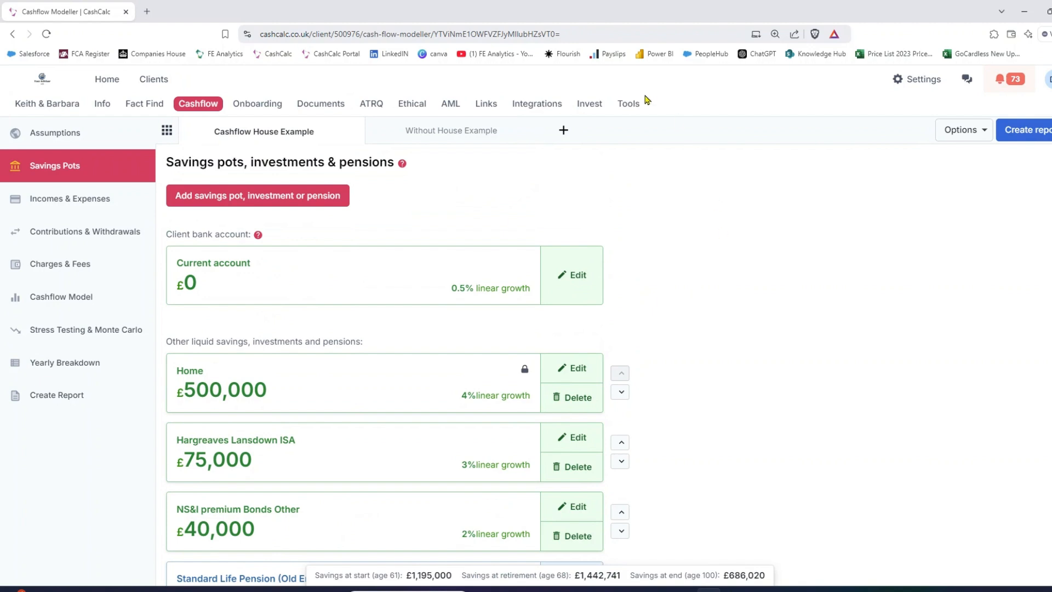
left_click(628, 110)
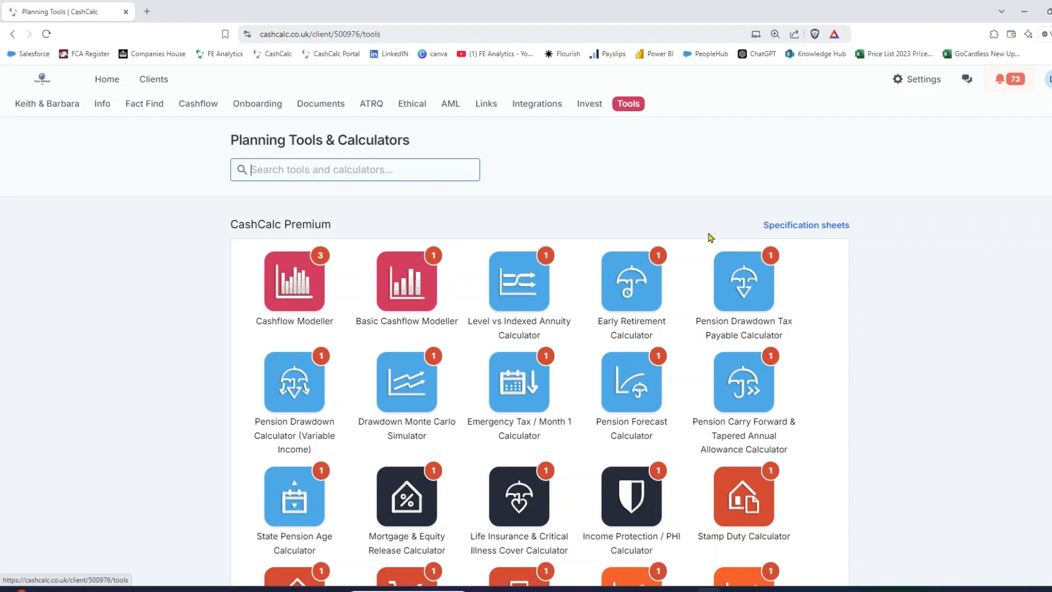
scroll(876, 327, "down", 1)
scroll(878, 326, "down", 2)
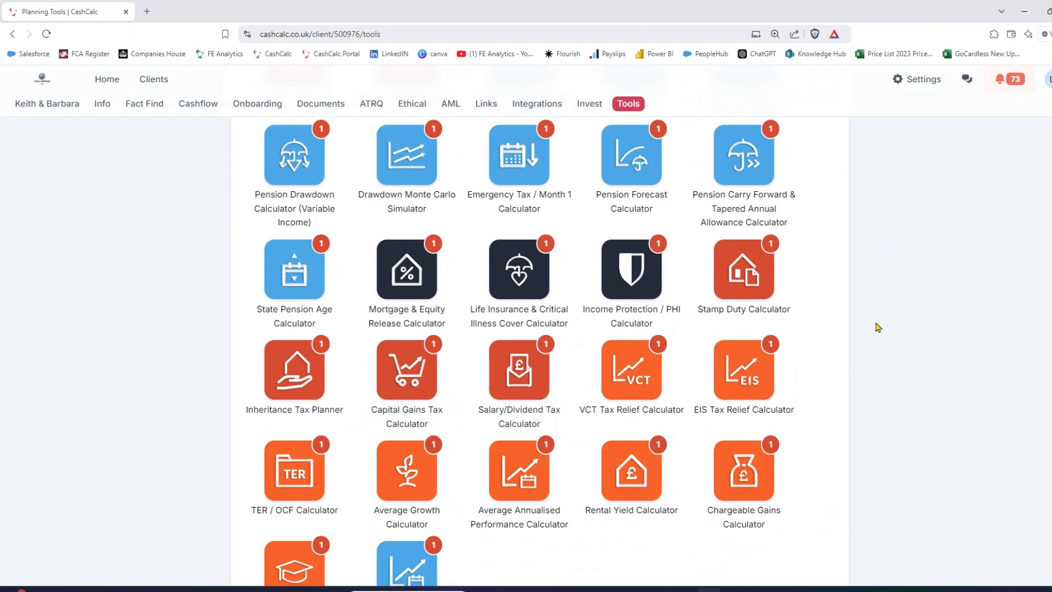
scroll(878, 327, "down", 2)
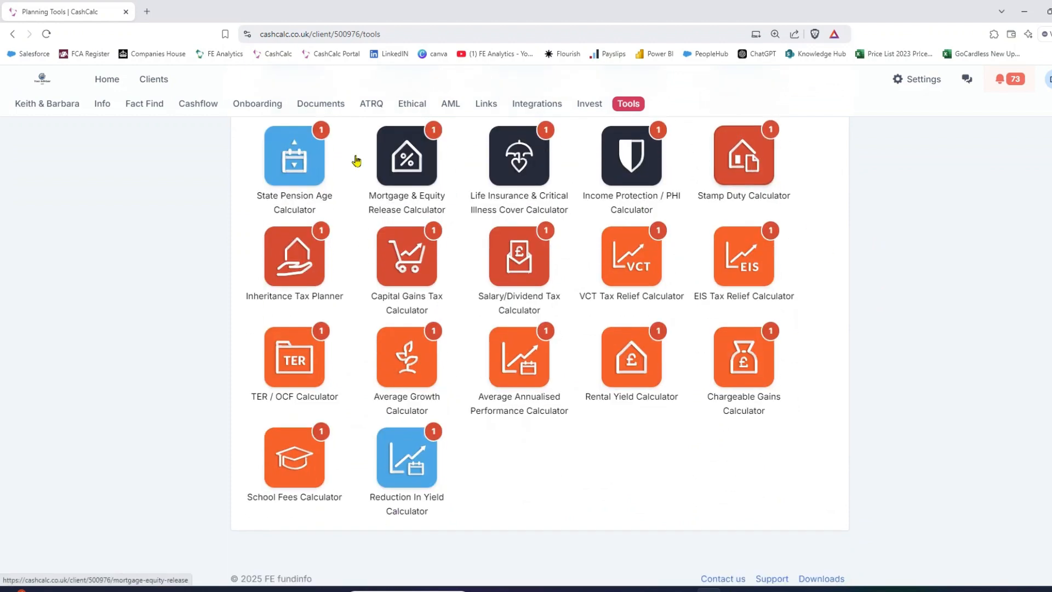
scroll(409, 172, "up", 1)
scroll(409, 172, "up", 1)
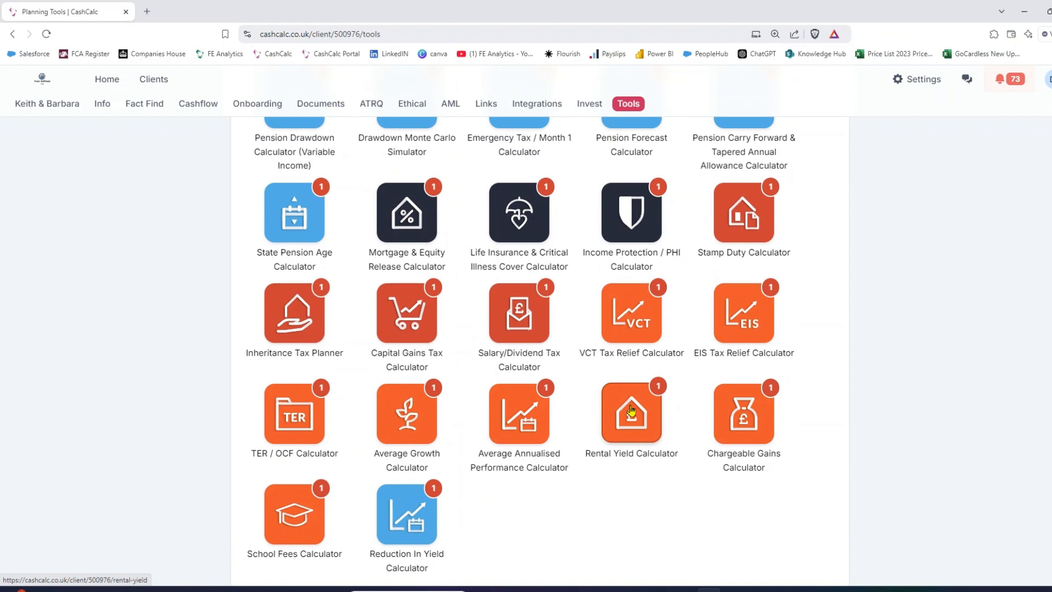
left_click(405, 221)
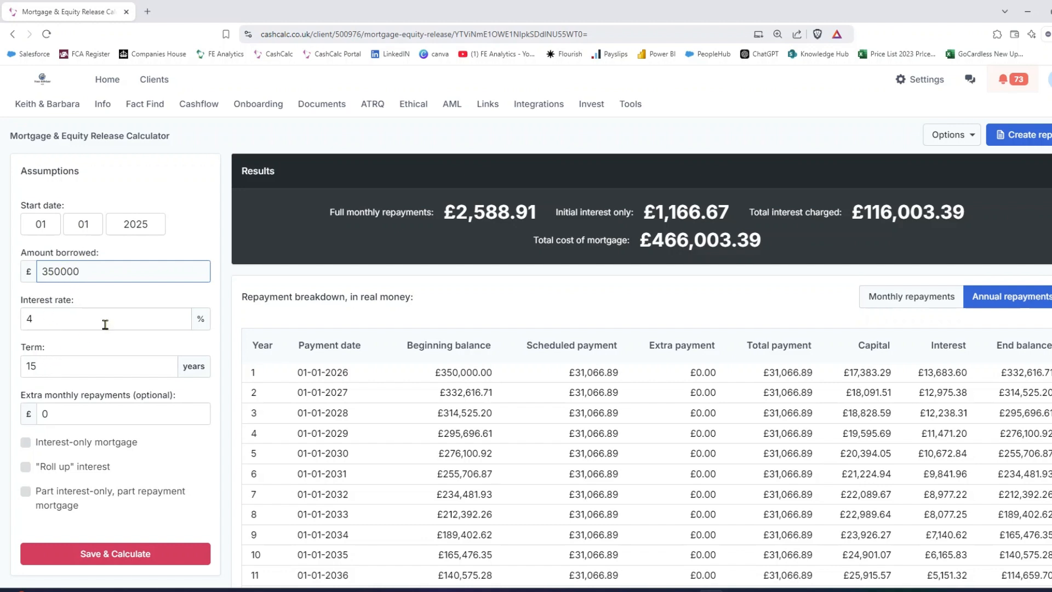
Step: Try the part interest-only, part repayment mortgage option and turn it off again
scroll(49, 350, "down", 1)
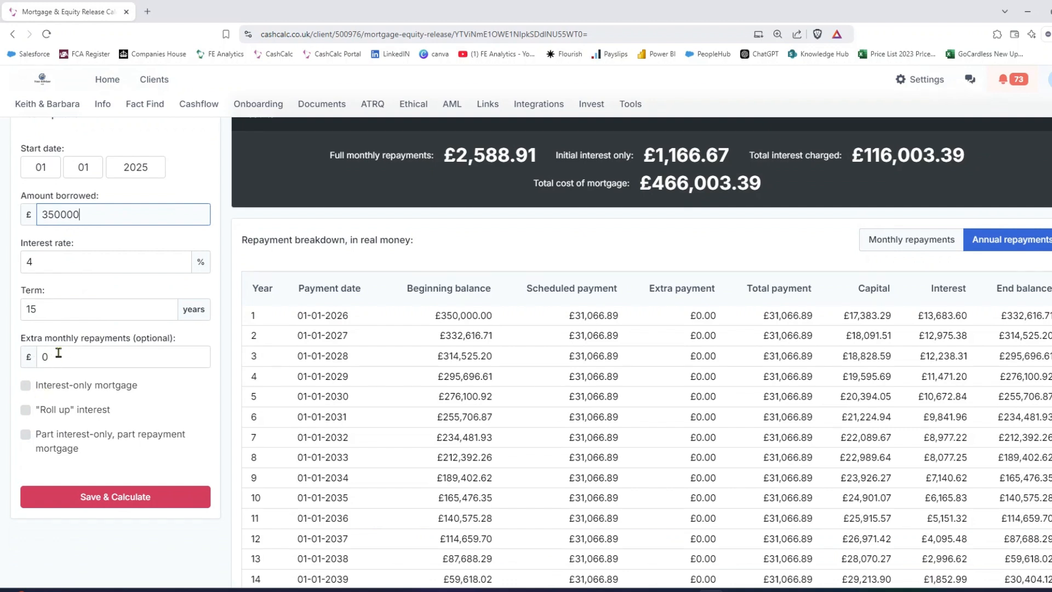
left_click(26, 434)
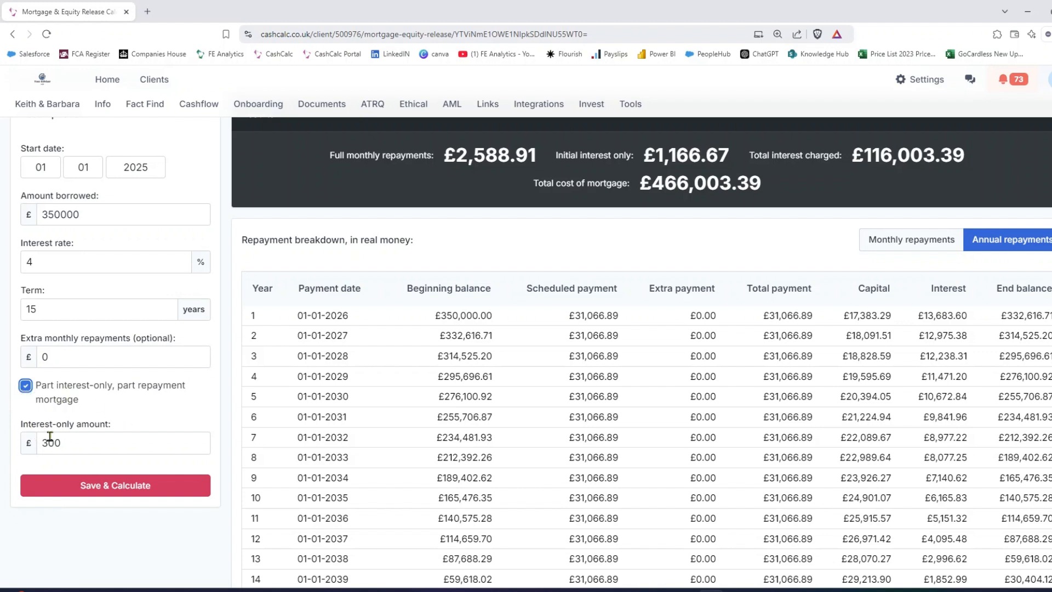
left_click(26, 386)
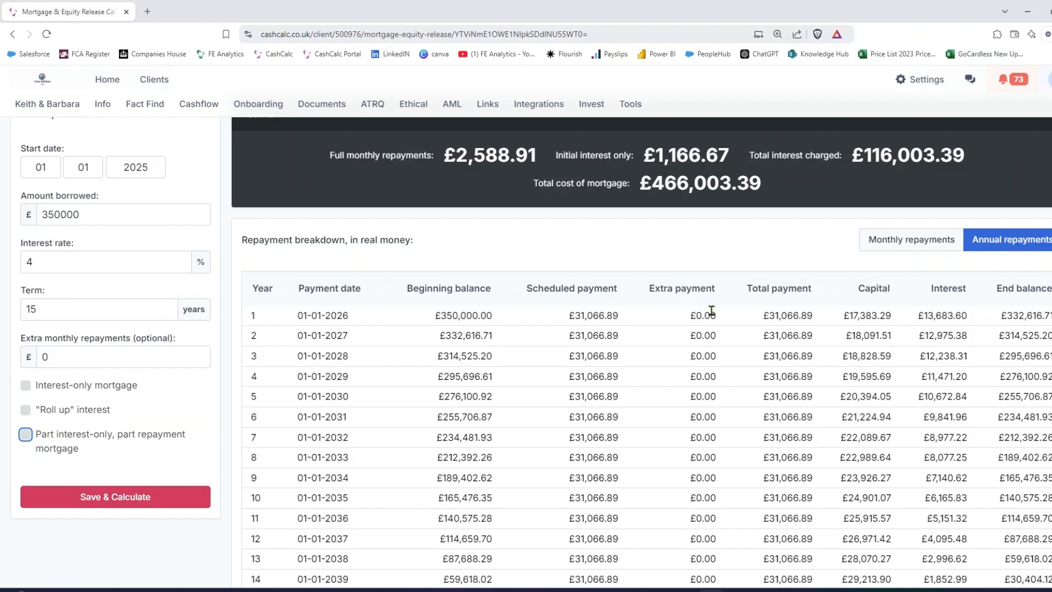
Step: View the repayment breakdown by month and return it to annual repayments
left_click(903, 248)
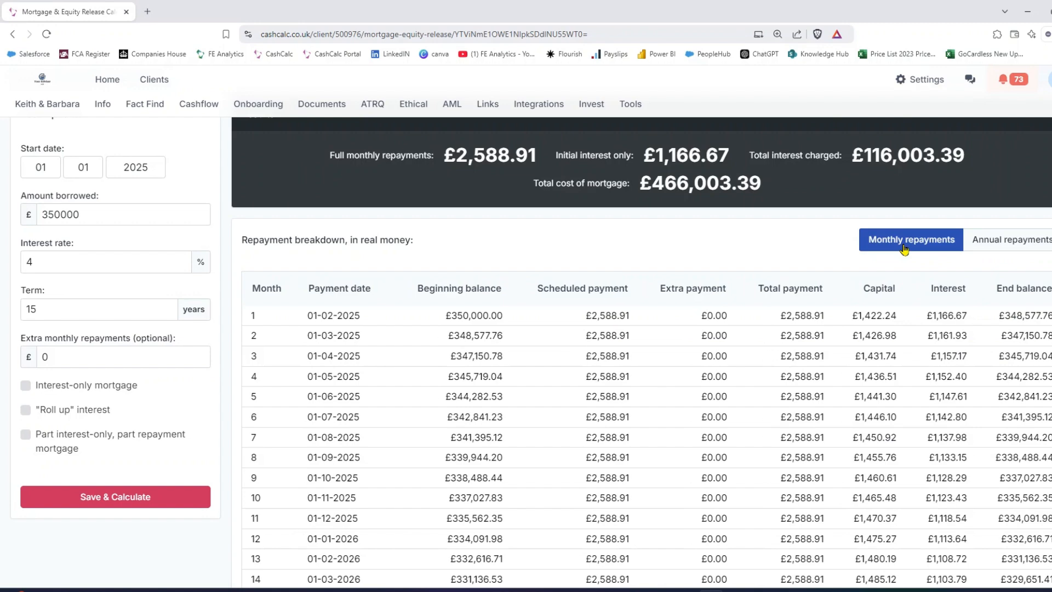
left_click(995, 241)
Step: Examine the results summary's full monthly repayments, initial interest-only payment, total interest charged and total mortgage cost
scroll(829, 291, "up", 1)
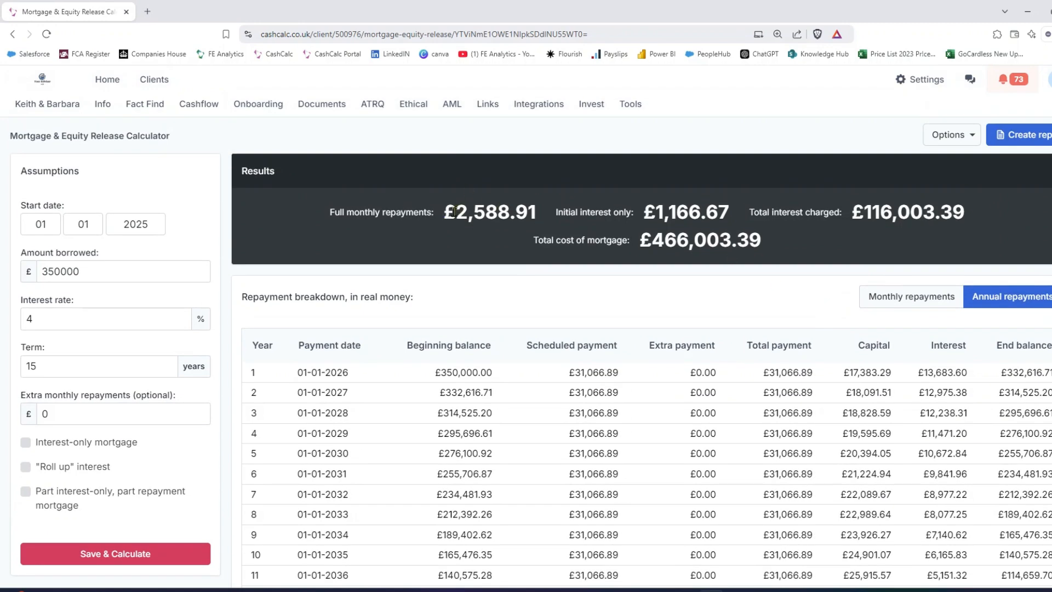
left_click_drag(444, 214, 540, 219)
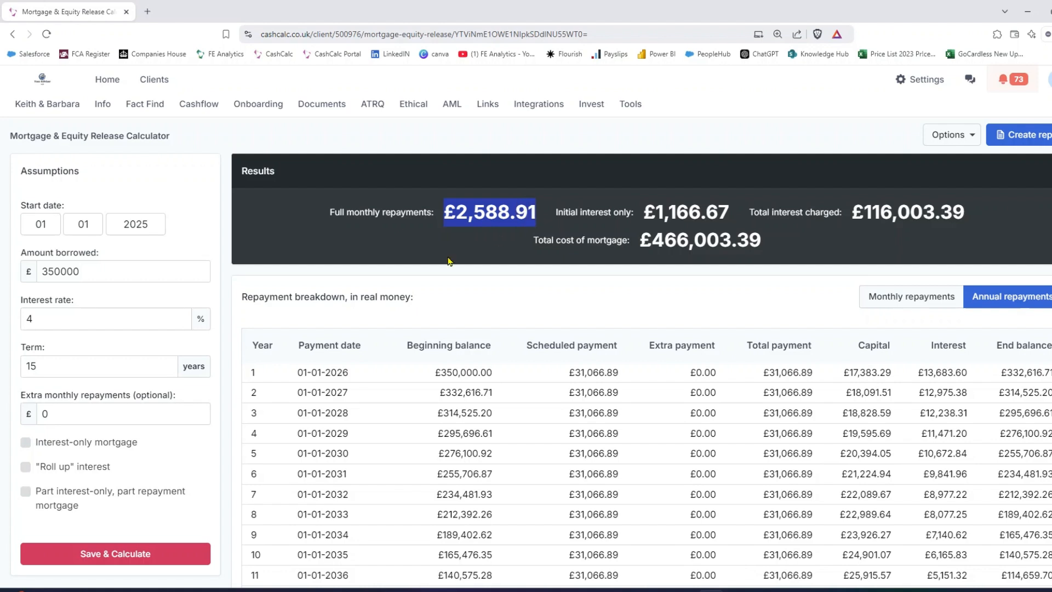
left_click_drag(705, 213, 655, 214)
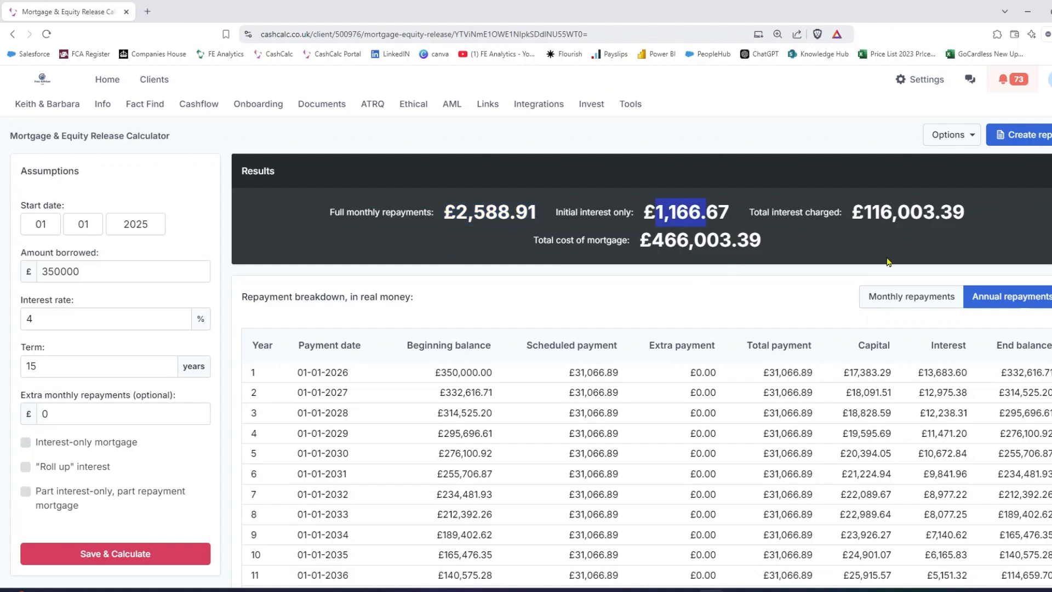
left_click_drag(940, 212, 852, 214)
left_click_drag(737, 240, 652, 240)
left_click(640, 281)
Step: Examine the annual breakdown's first-year scheduled payment, capital, interest and end balance, and the end balance in year 15
scroll(638, 281, "down", 1)
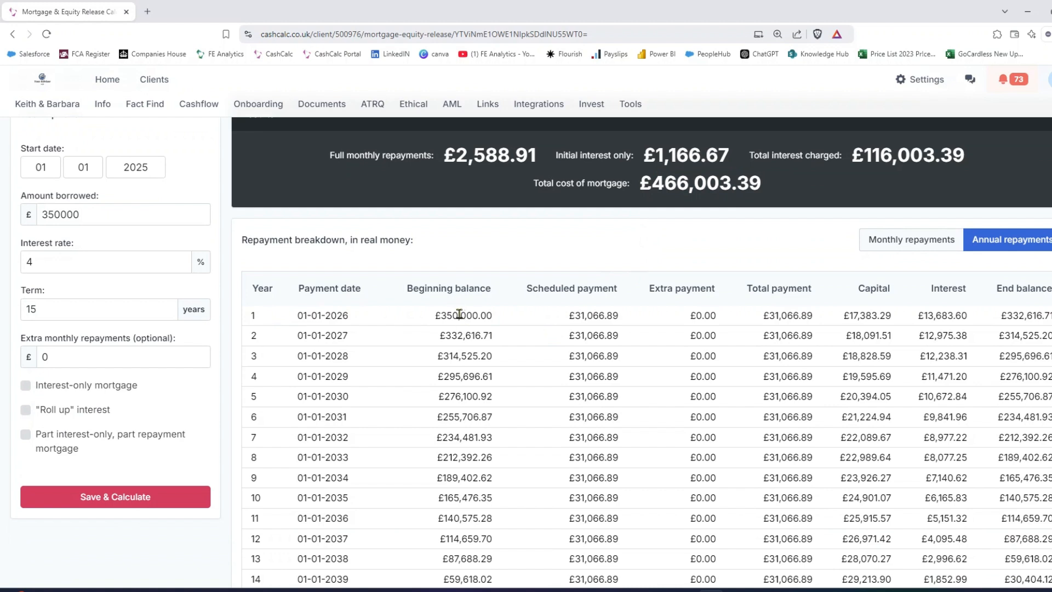
left_click_drag(599, 315, 567, 317)
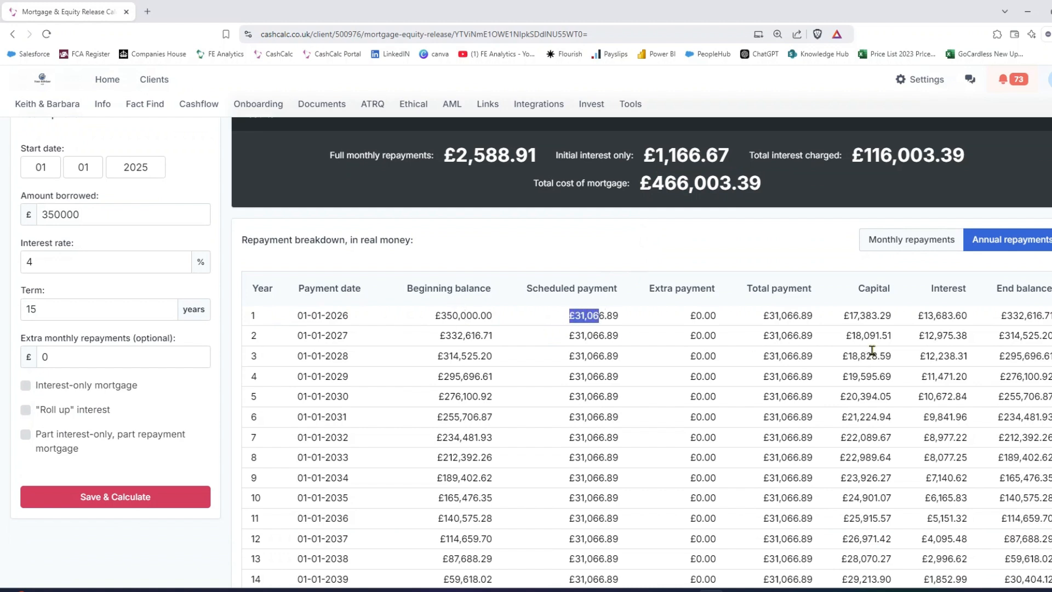
left_click_drag(879, 316, 844, 317)
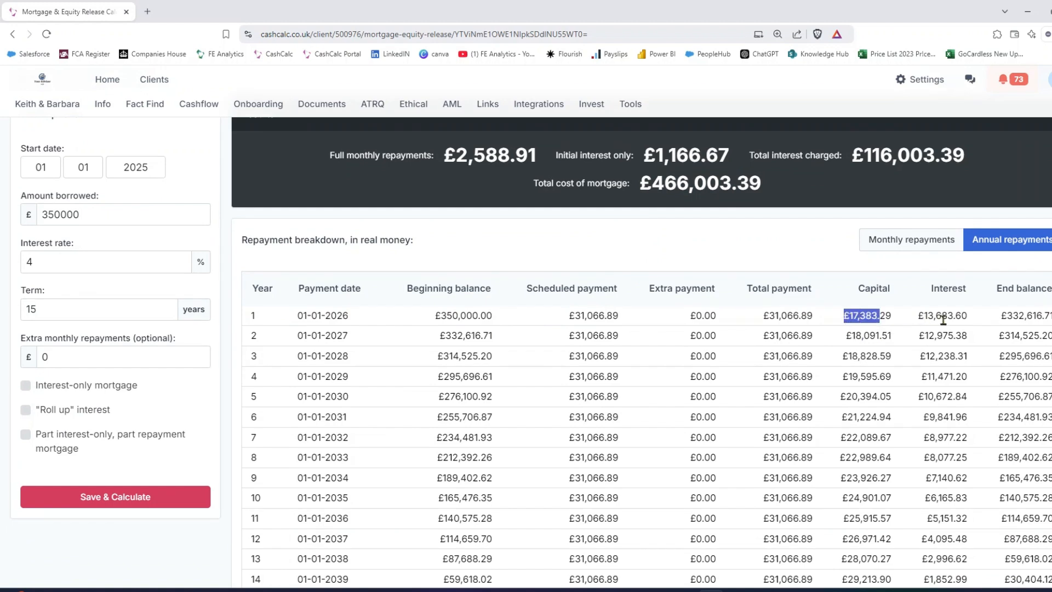
left_click_drag(941, 317, 919, 317)
double_click(1027, 316)
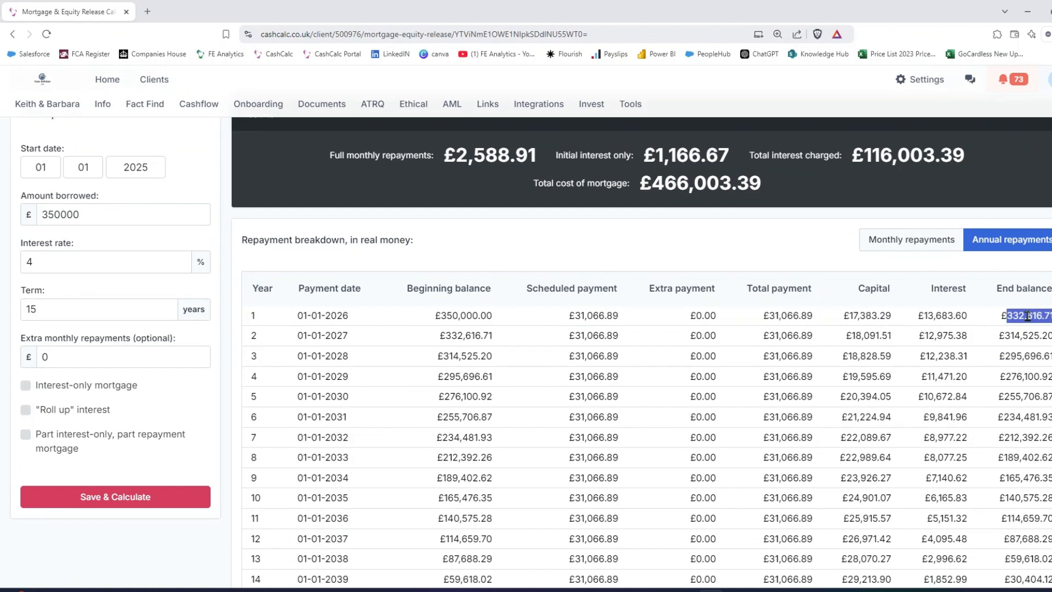
scroll(1022, 326, "down", 2)
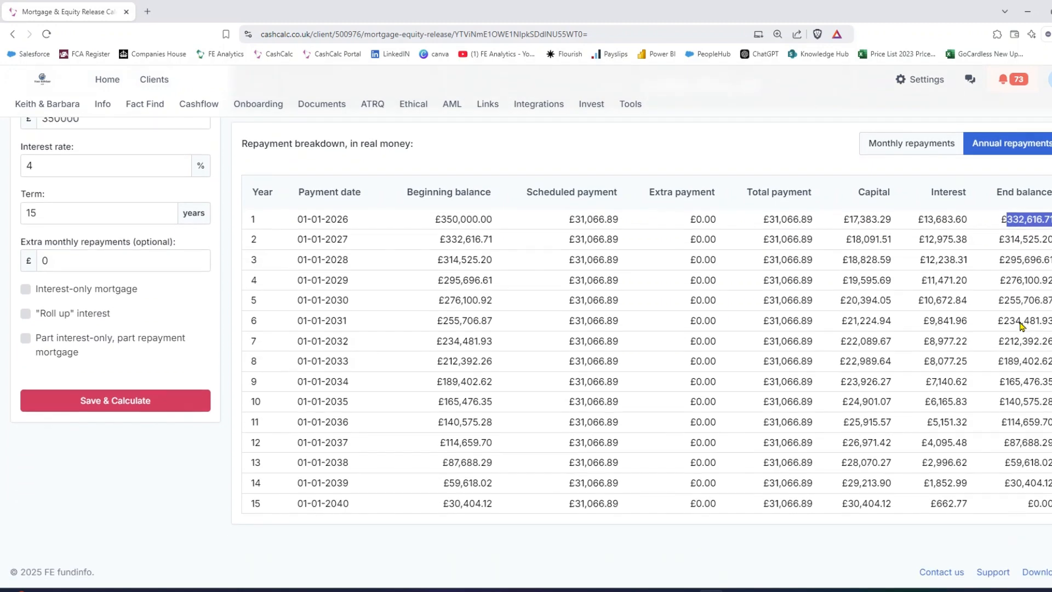
left_click_drag(1049, 503, 1029, 502)
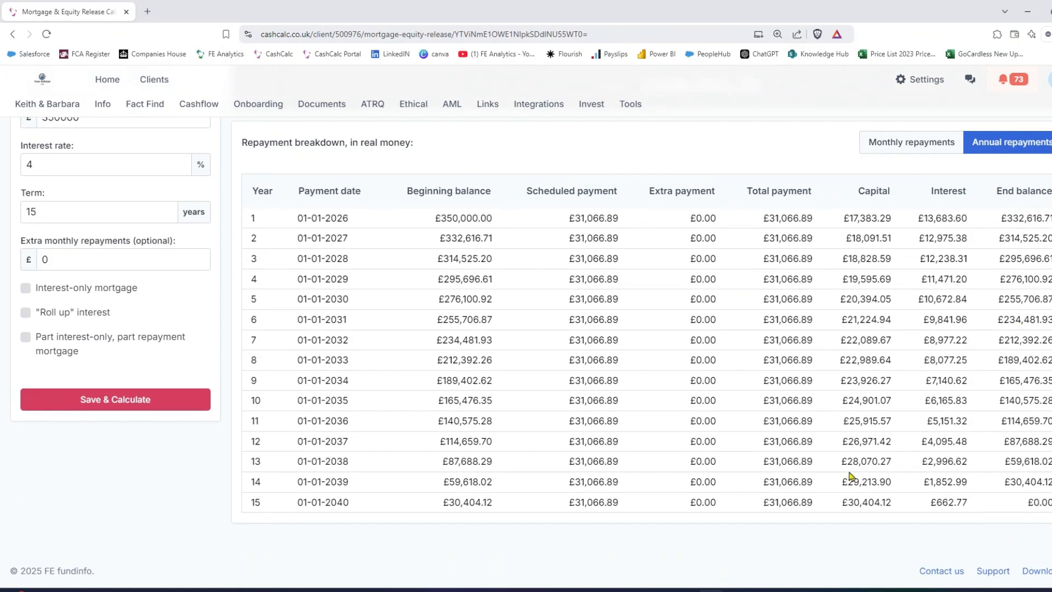
scroll(849, 472, "up", 3)
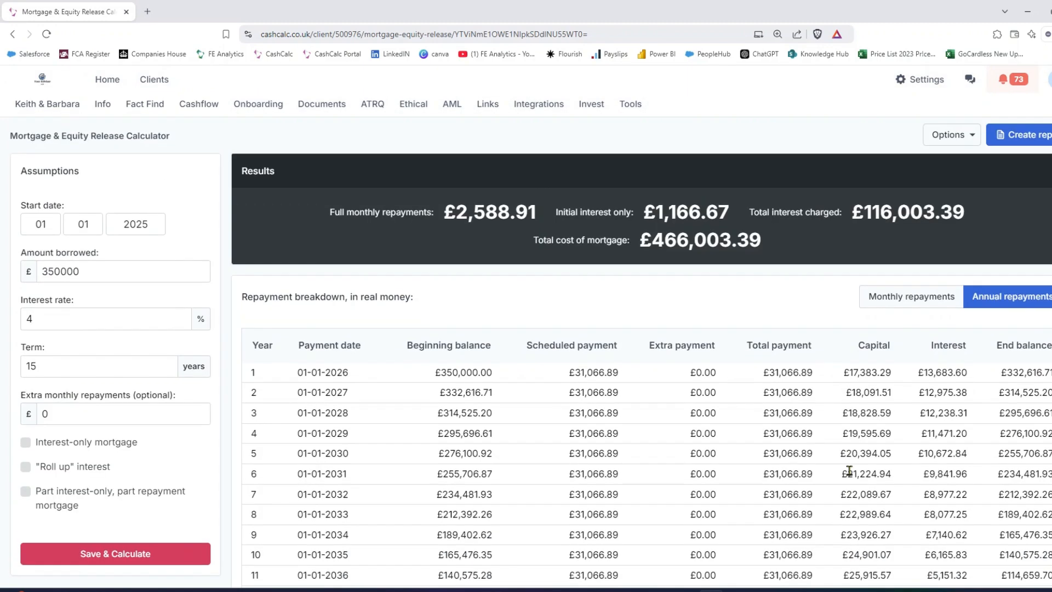
Step: Turn on "Roll up" interest for the £350,000 mortgage and recalculate the results
left_click(25, 469)
left_click(160, 444)
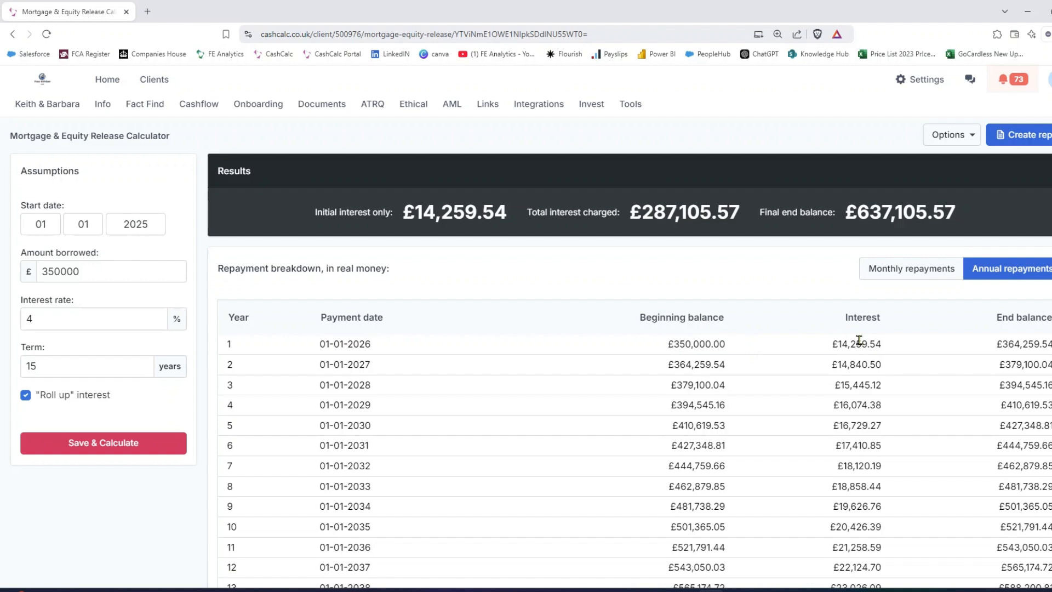
Step: Examine how the end balance grows in the annual breakdown in years 1, 4 and 15 with rolled-up interest
left_click_drag(1042, 345, 994, 351)
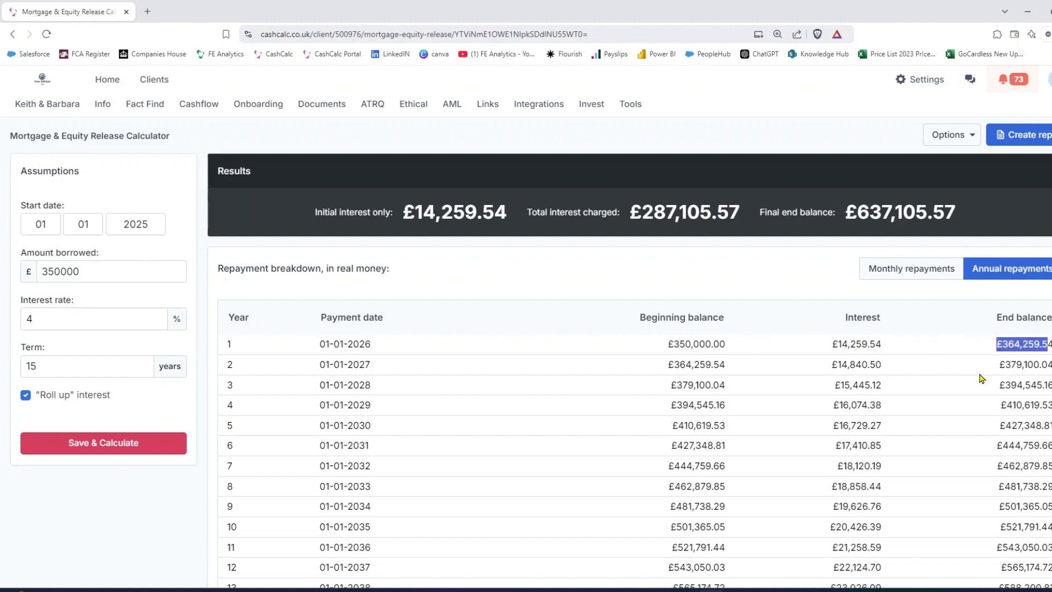
scroll(980, 378, "down", 1)
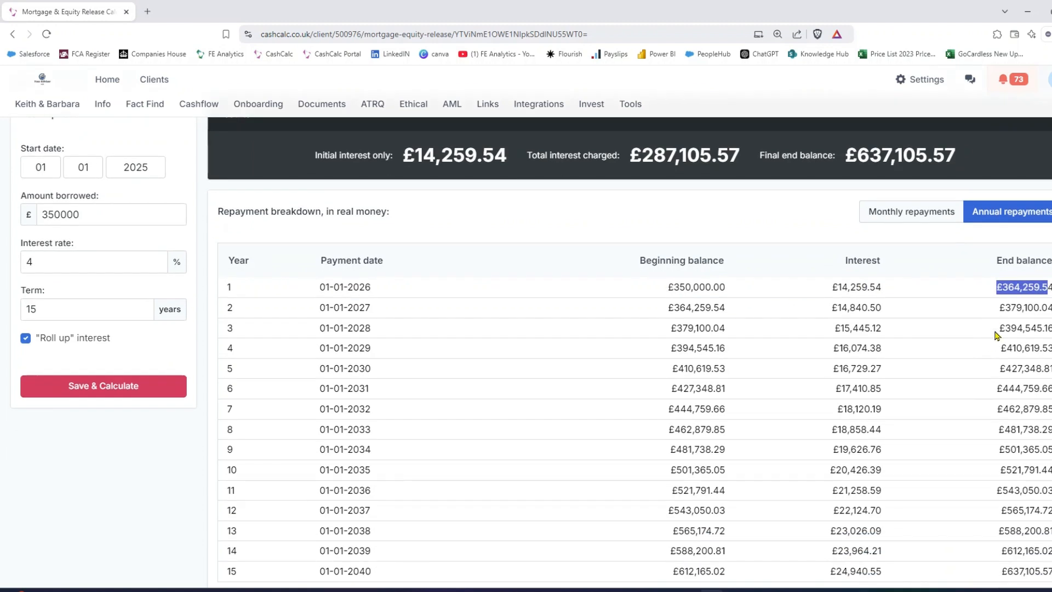
left_click_drag(1042, 313, 990, 349)
scroll(993, 353, "down", 1)
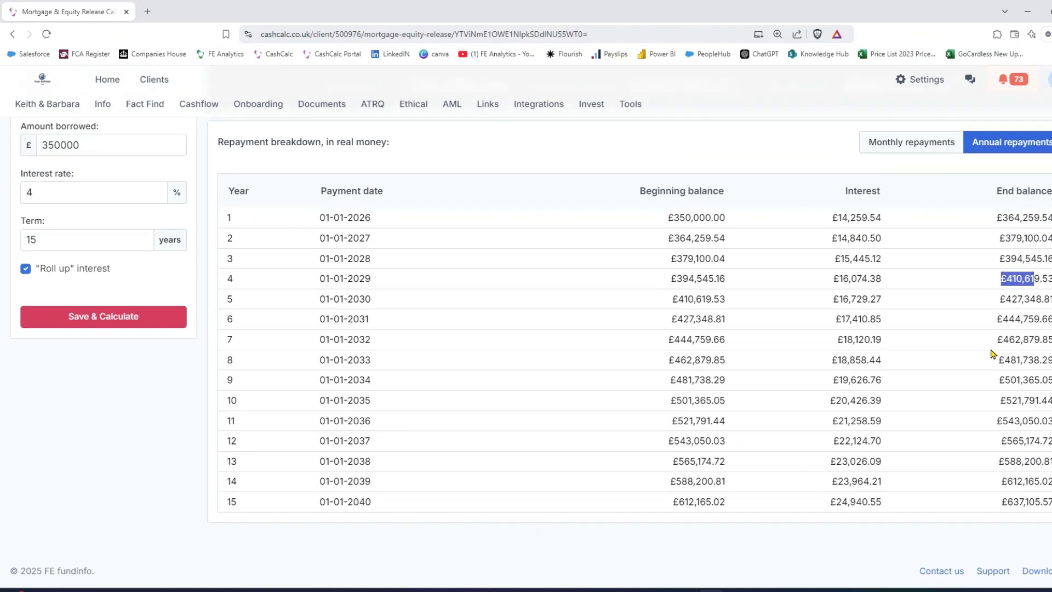
left_click_drag(1033, 501, 929, 514)
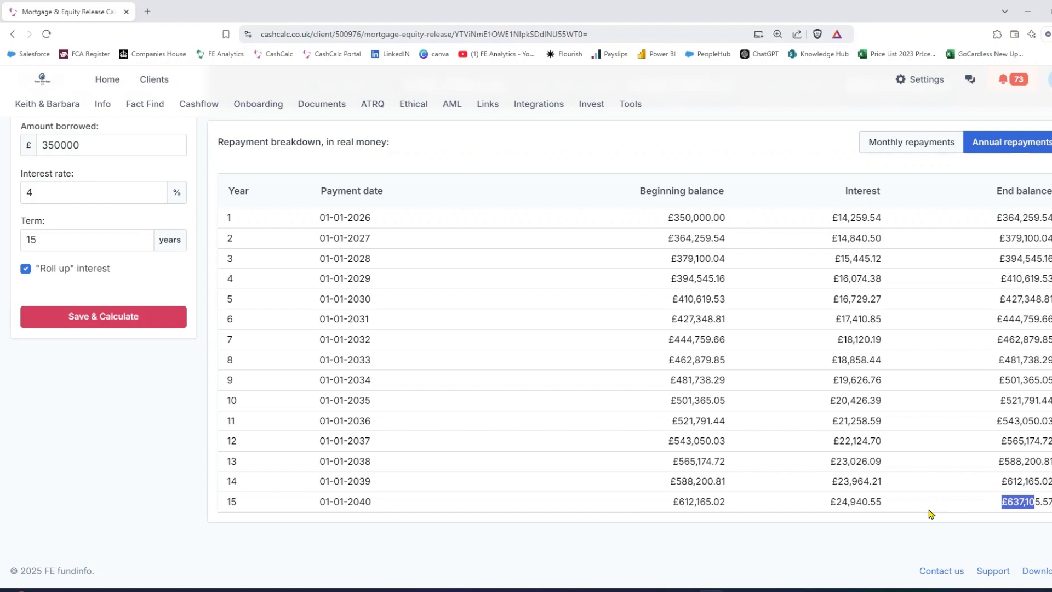
scroll(723, 463, "up", 2)
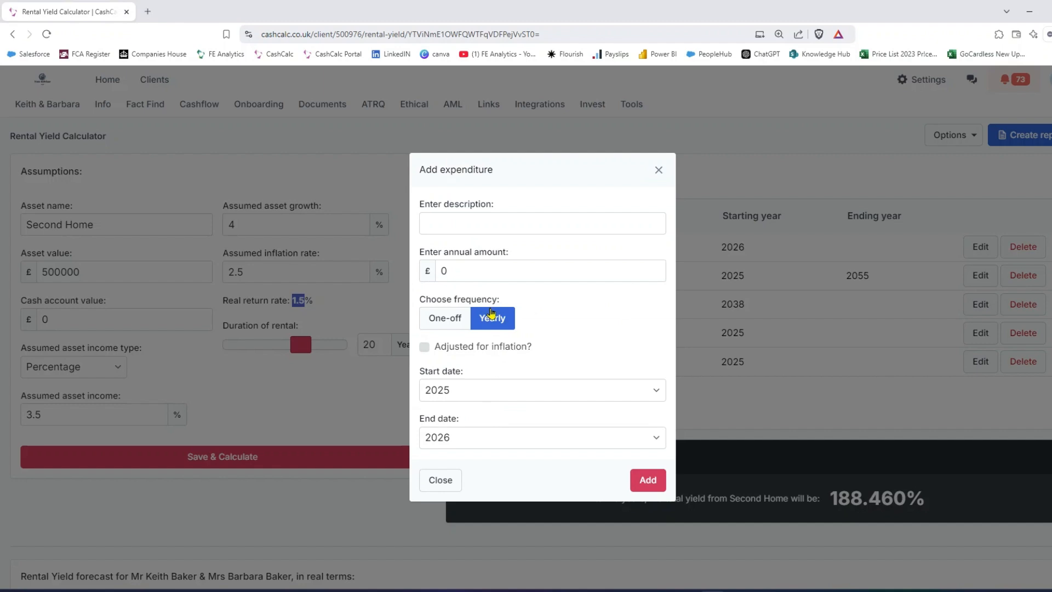
Step: Try the one-off and yearly frequency options for a new rental expenditure, and close the form without adding it
left_click(460, 213)
left_click(471, 274)
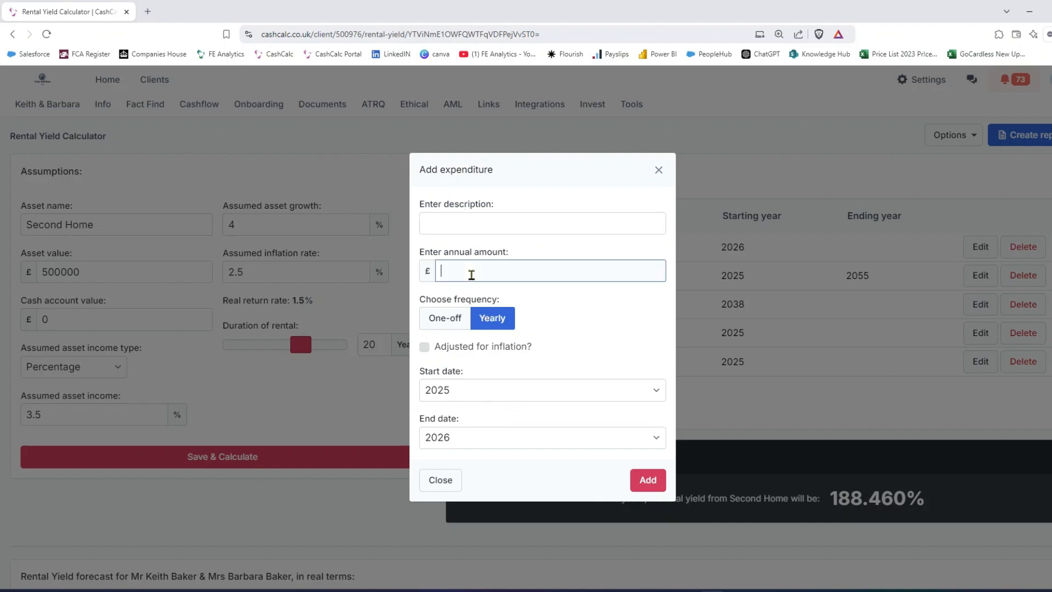
left_click(446, 319)
left_click(492, 322)
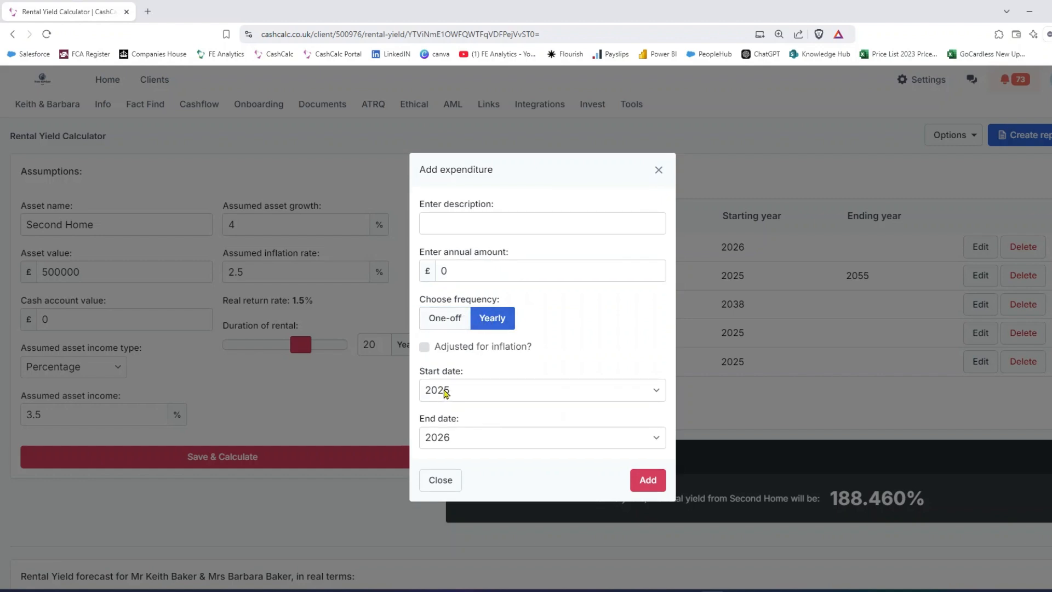
left_click(449, 323)
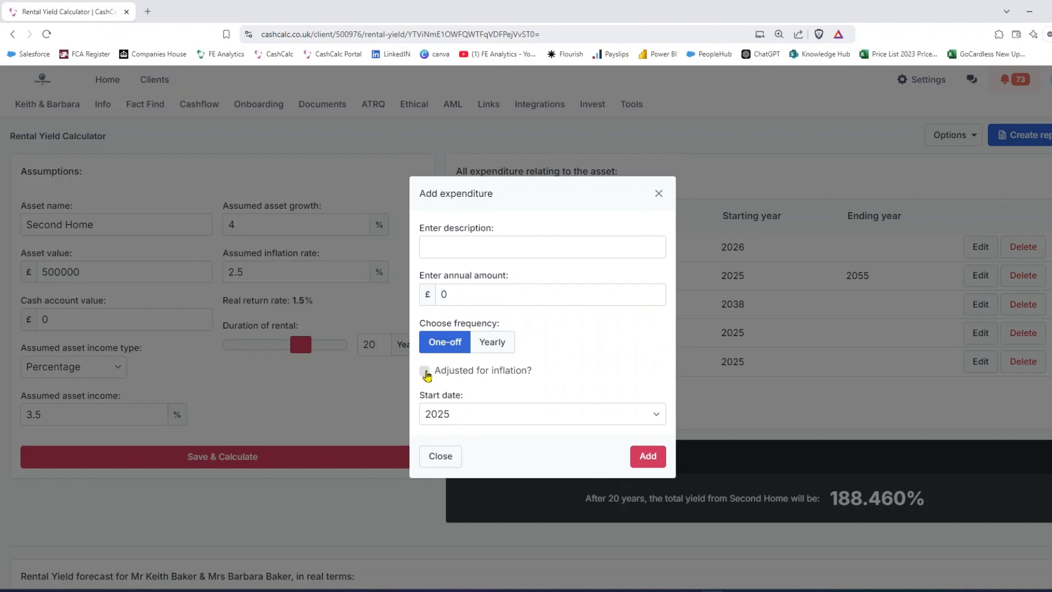
left_click(658, 194)
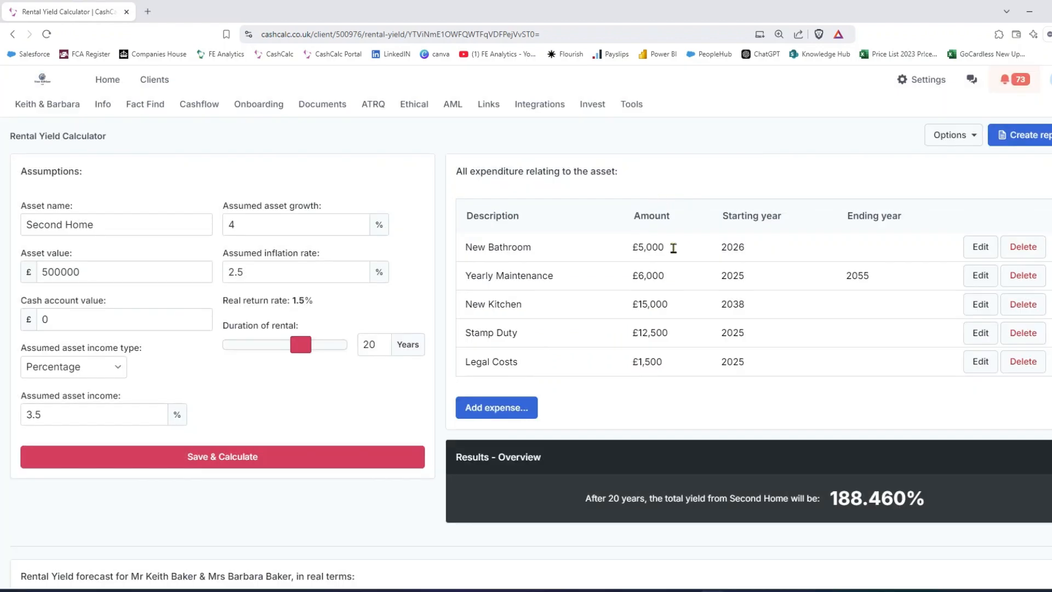
Step: Examine the asset value and cash account value in the rental yield forecast chart from 2025 to 2044
scroll(686, 306, "down", 7)
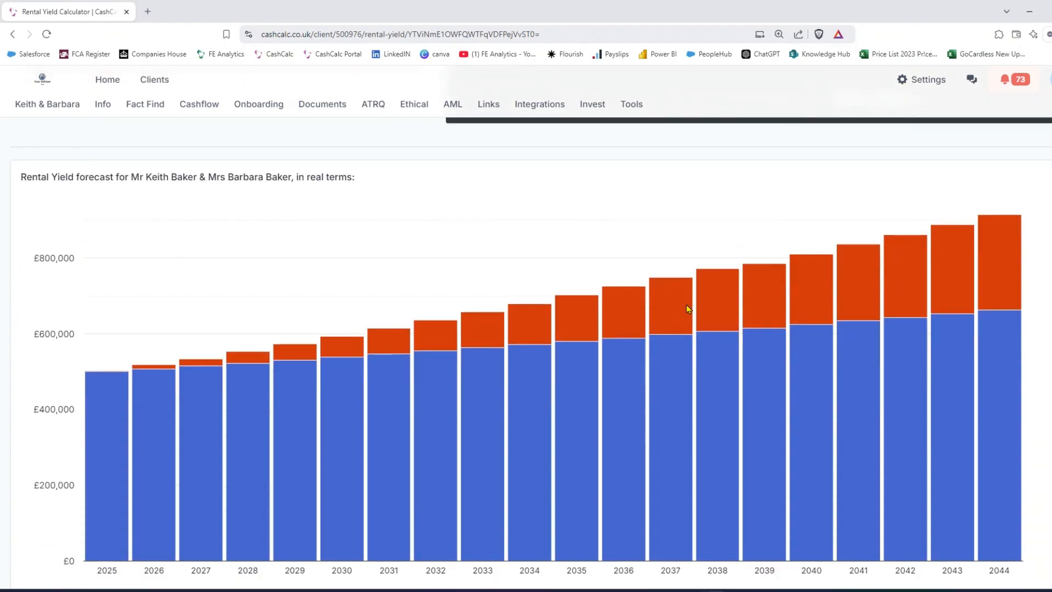
mouse_move(686, 305)
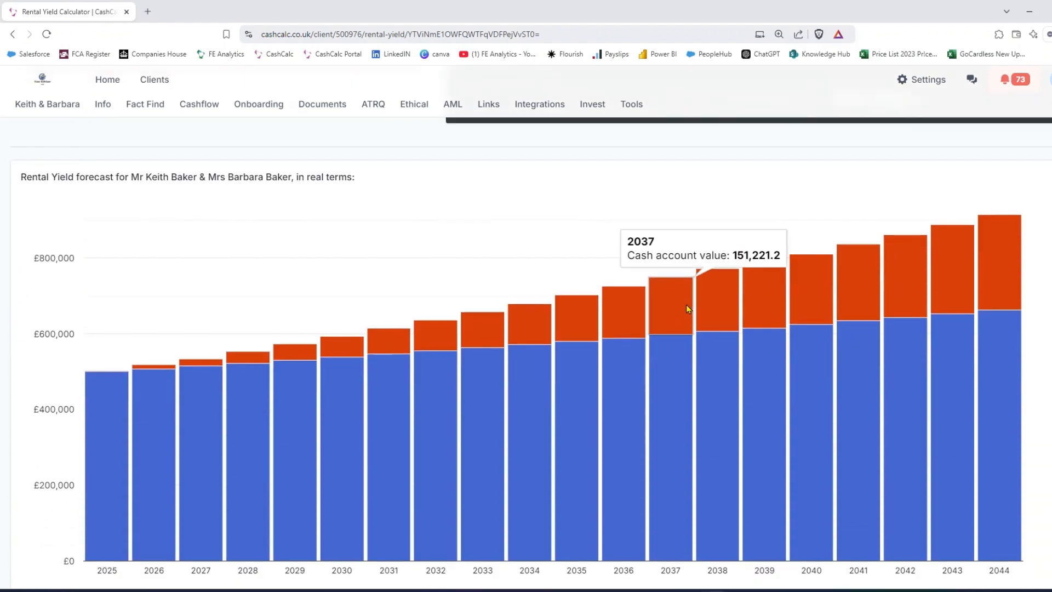
mouse_move(115, 423)
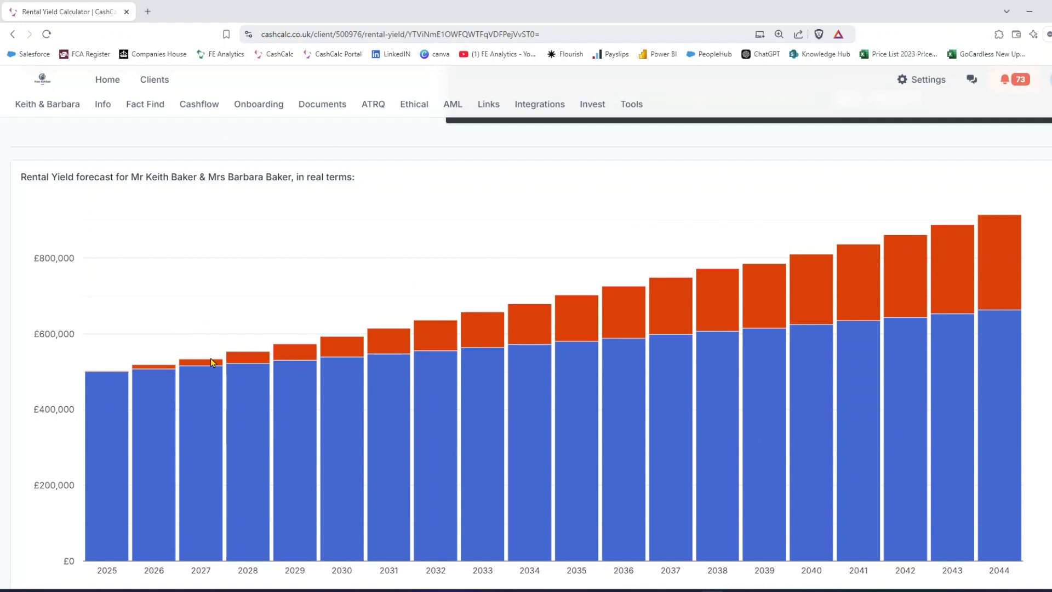
mouse_move(154, 368)
mouse_move(969, 284)
scroll(1049, 280, "down", 7)
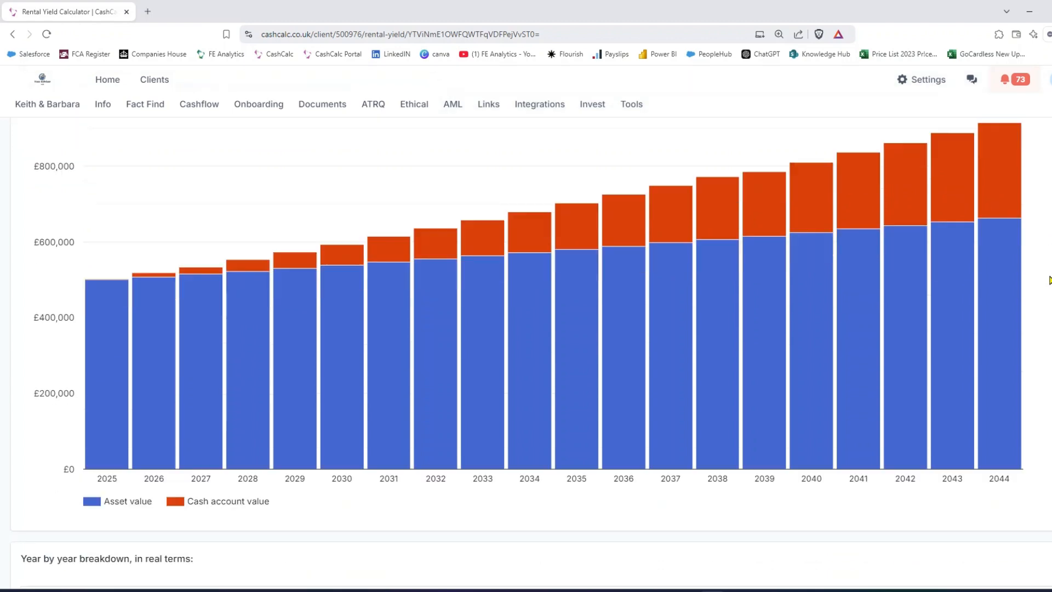
Step: Examine the year-by-year breakdown's 2025 starting asset value and income, and the year-end cash account and asset values for 2025 and 2044
scroll(1049, 280, "down", 1)
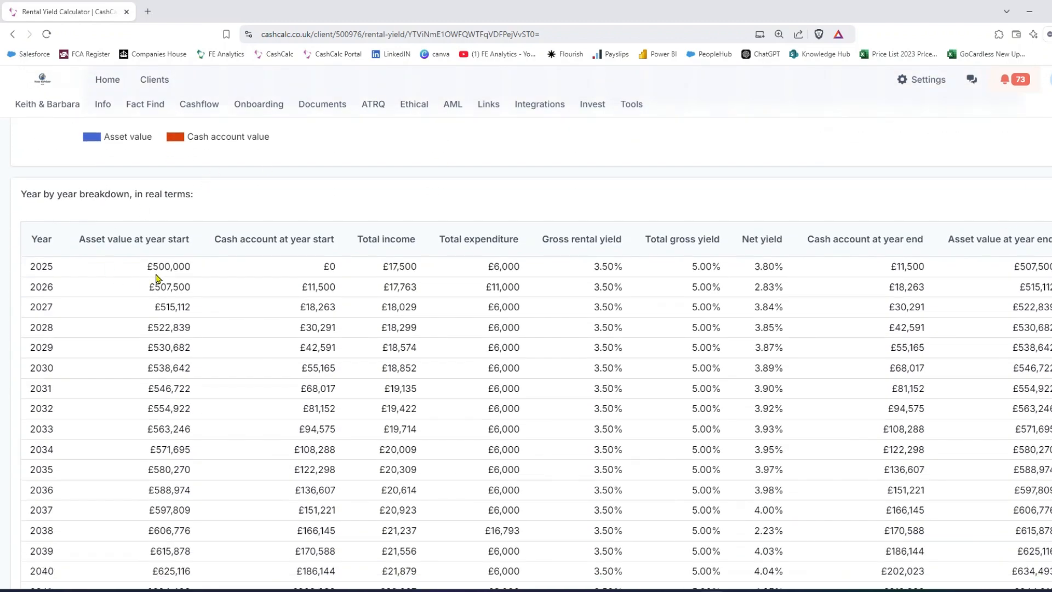
left_click_drag(156, 268, 188, 266)
double_click(406, 267)
left_click_drag(921, 268, 884, 284)
left_click_drag(1037, 266, 1012, 293)
scroll(1014, 292, "down", 3)
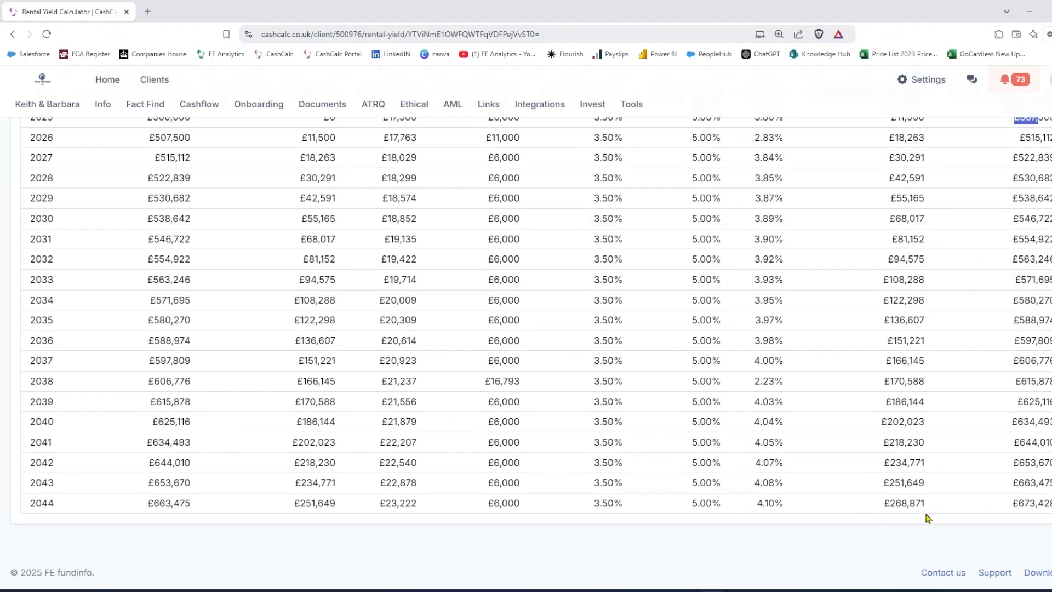
left_click_drag(902, 501, 885, 519)
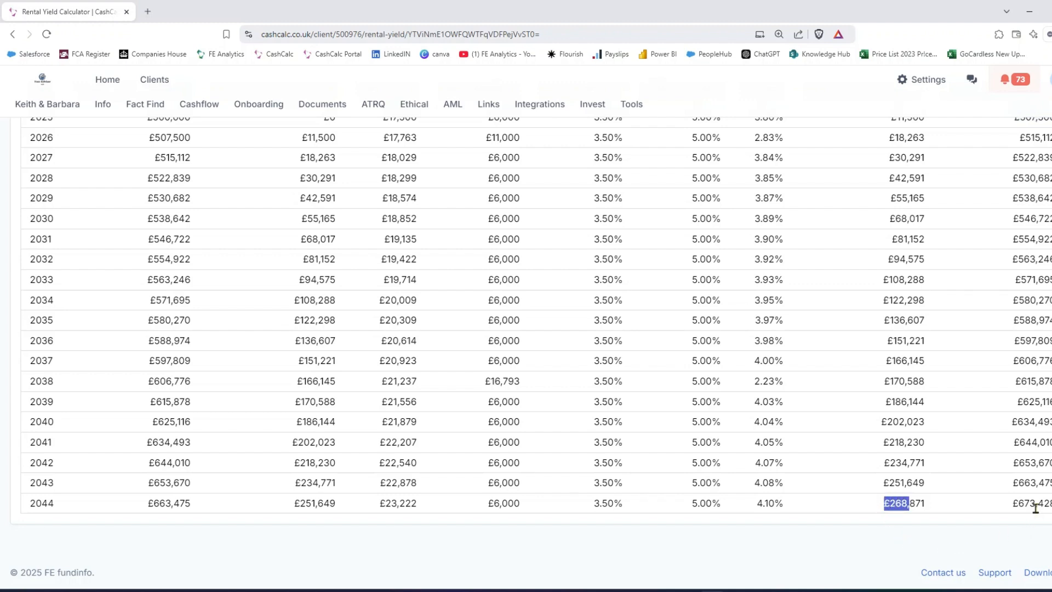
left_click_drag(1037, 502, 1001, 511)
left_click(970, 530)
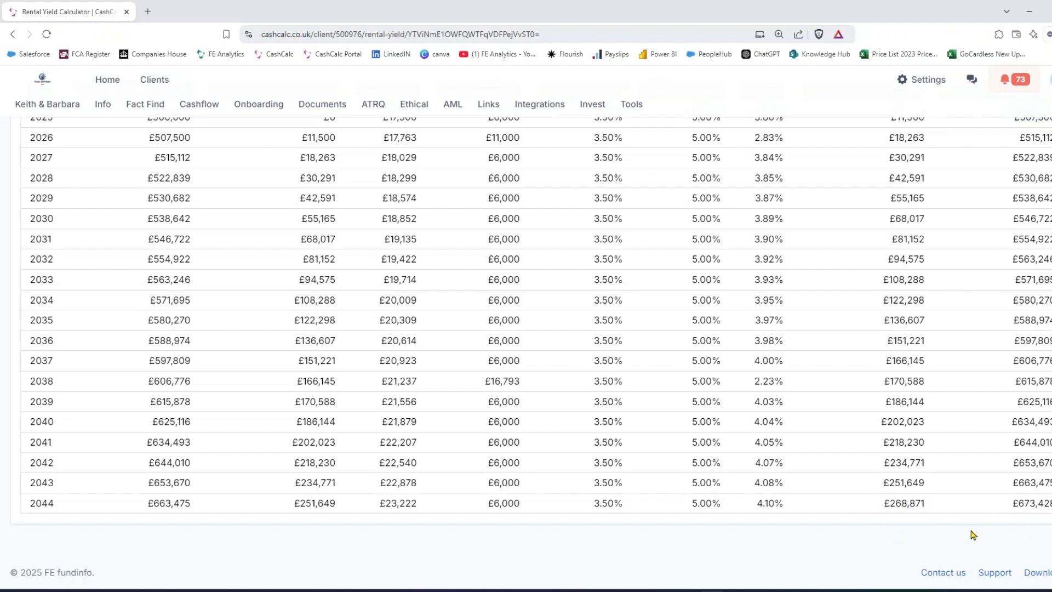